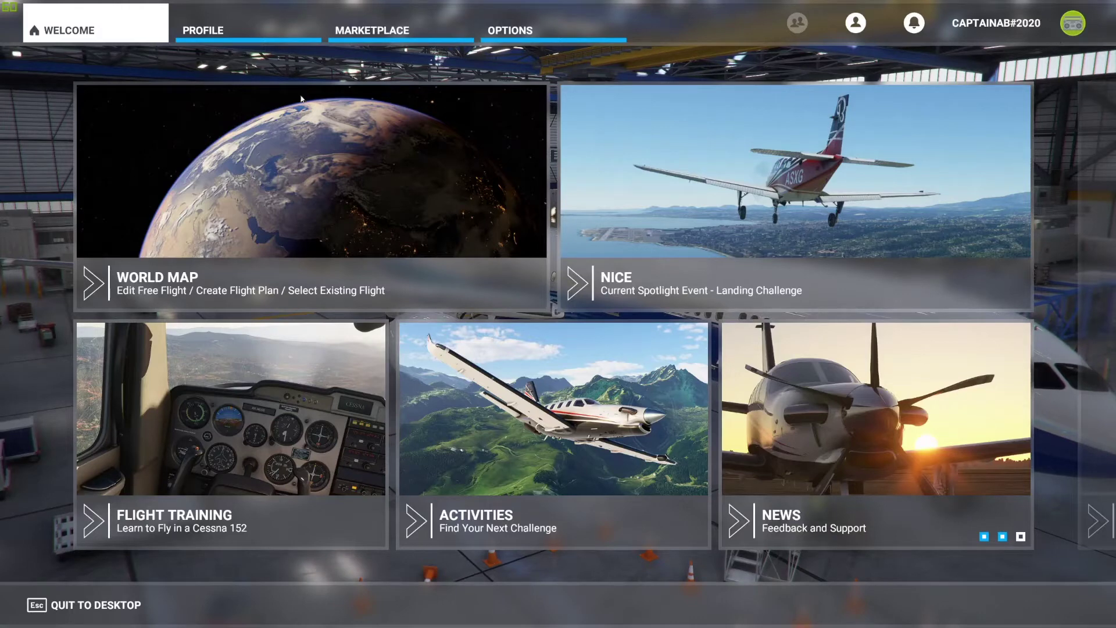
# Look over the Profile and Marketplace pages and open the General options.
pyautogui.click(183, 19)
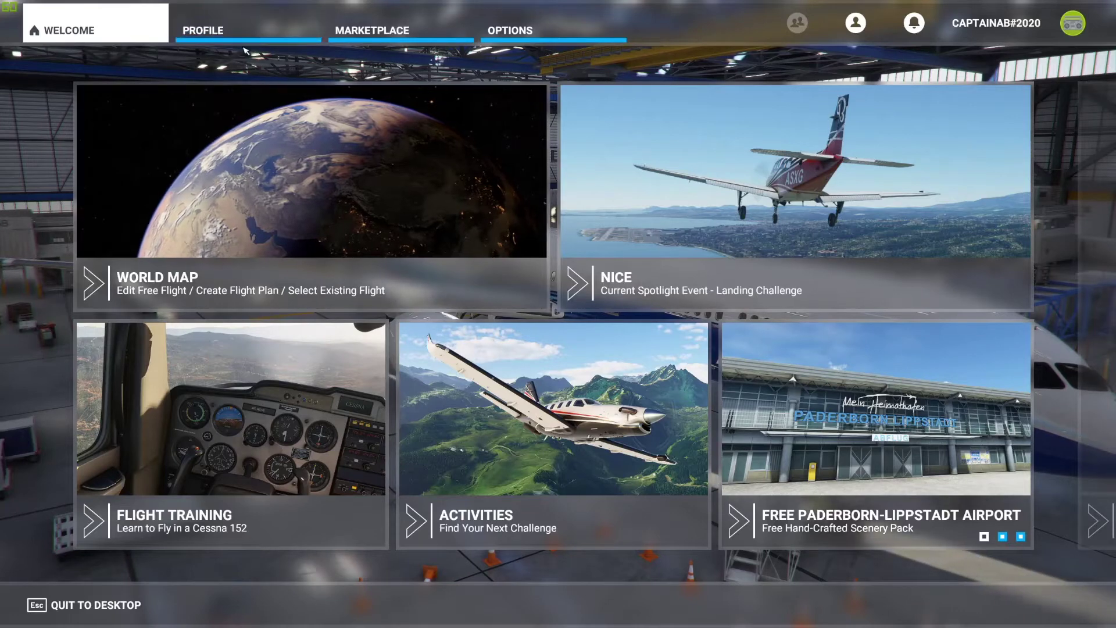
pyautogui.click(238, 27)
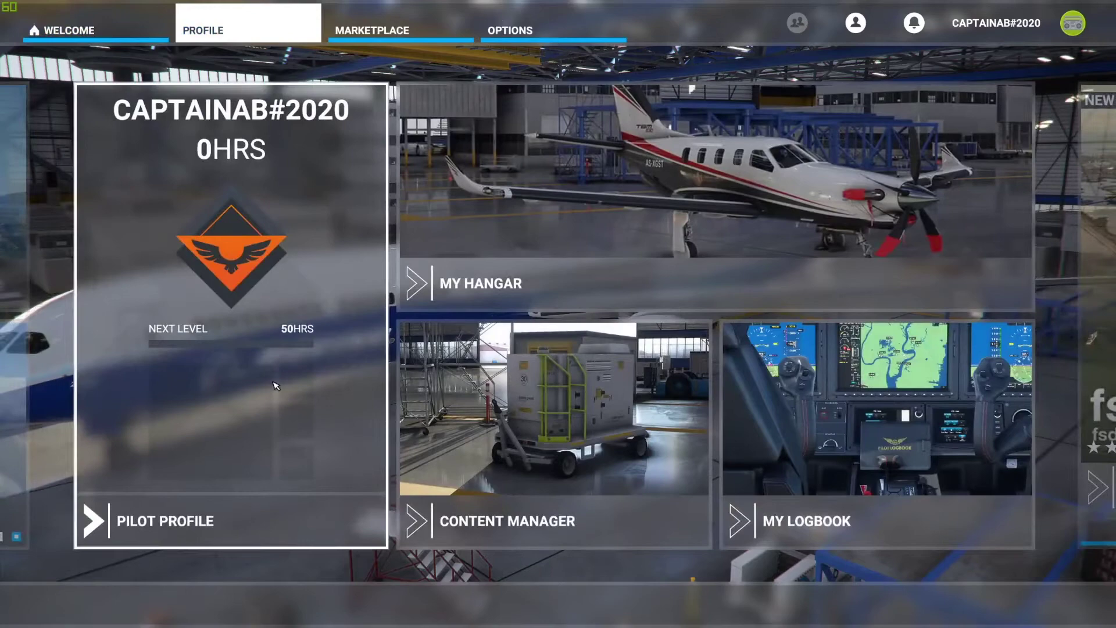
pyautogui.click(372, 27)
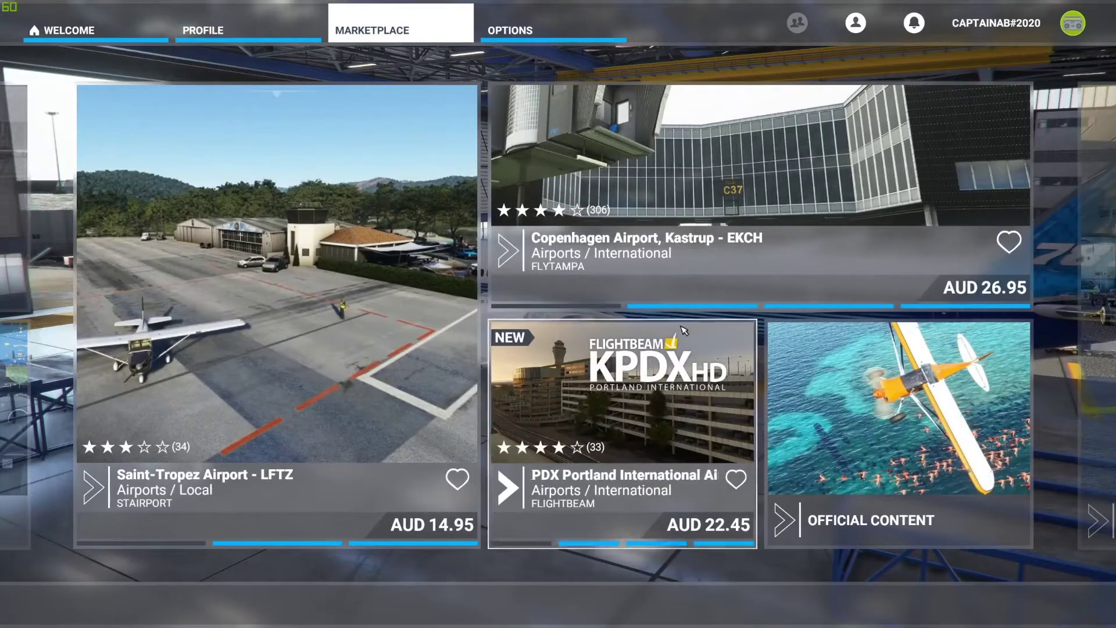
pyautogui.click(546, 39)
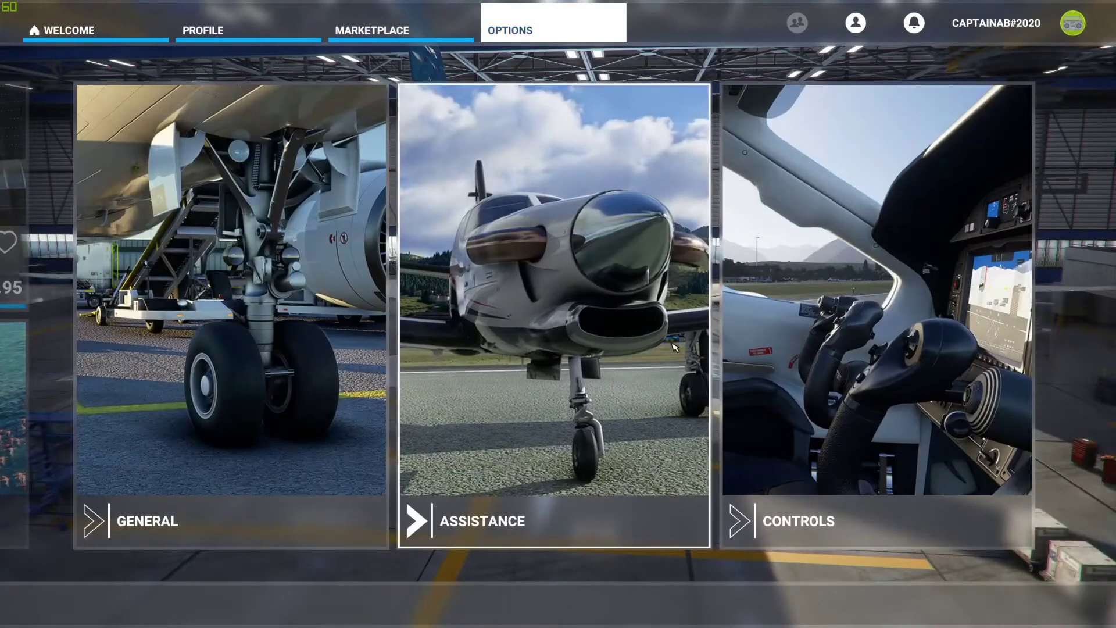
pyautogui.click(254, 323)
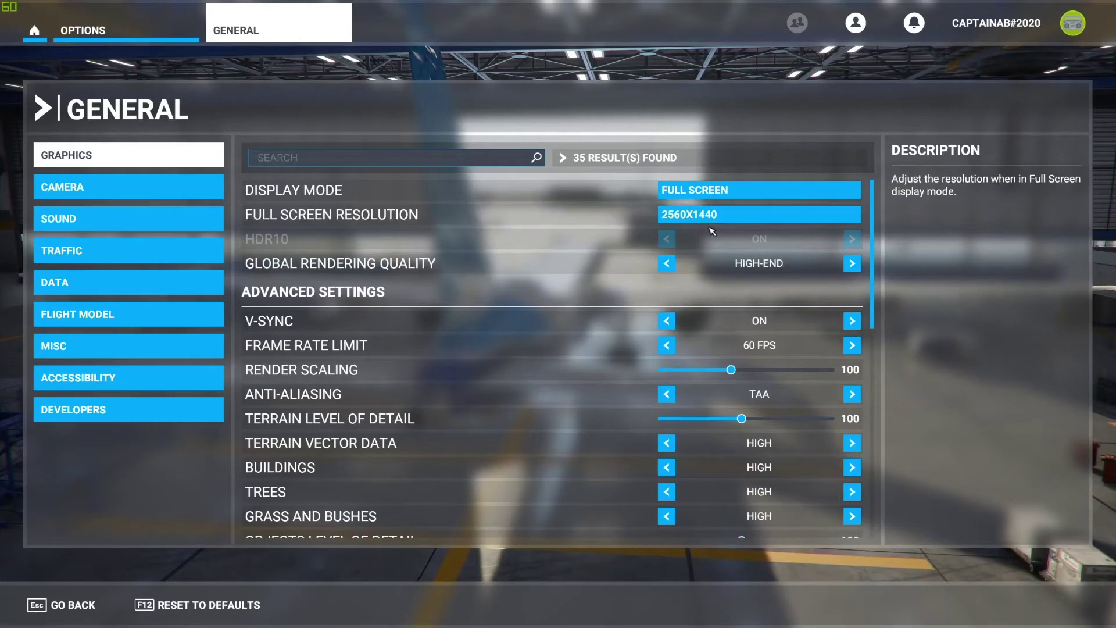
# Keep 2560x1440 as the full screen resolution and view the available display modes without changing them.
pyautogui.click(581, 220)
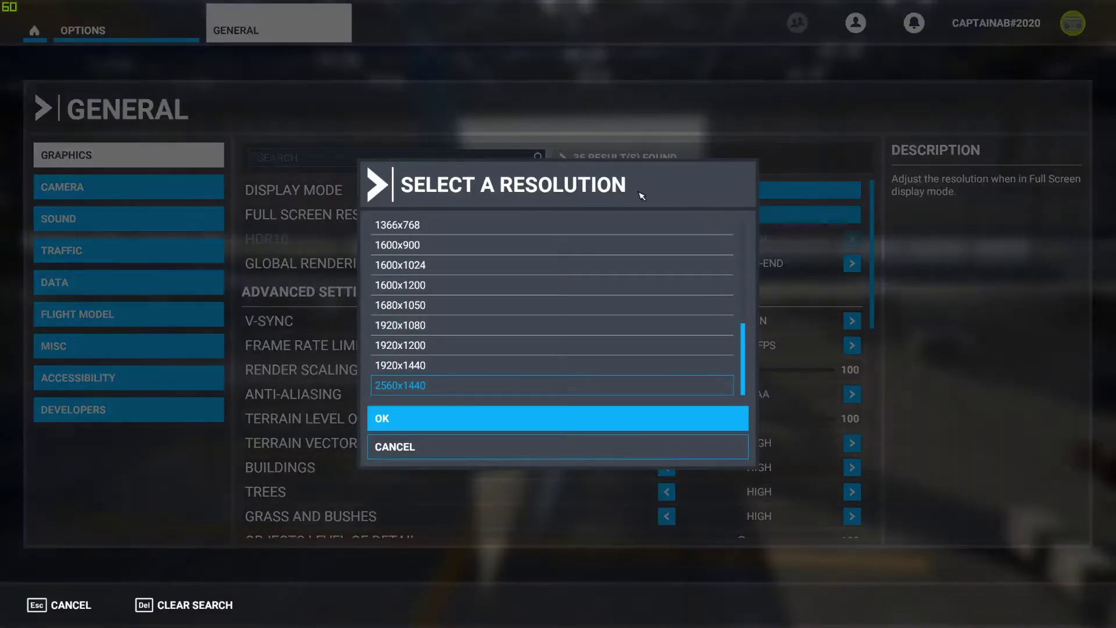
pyautogui.click(390, 418)
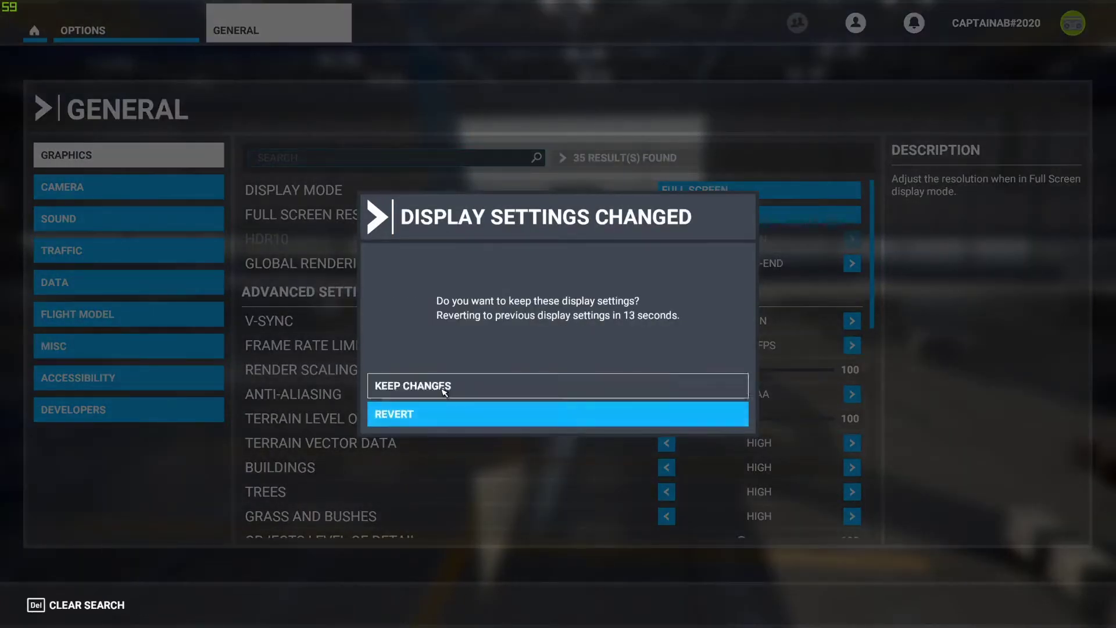
pyautogui.click(404, 386)
pyautogui.click(691, 192)
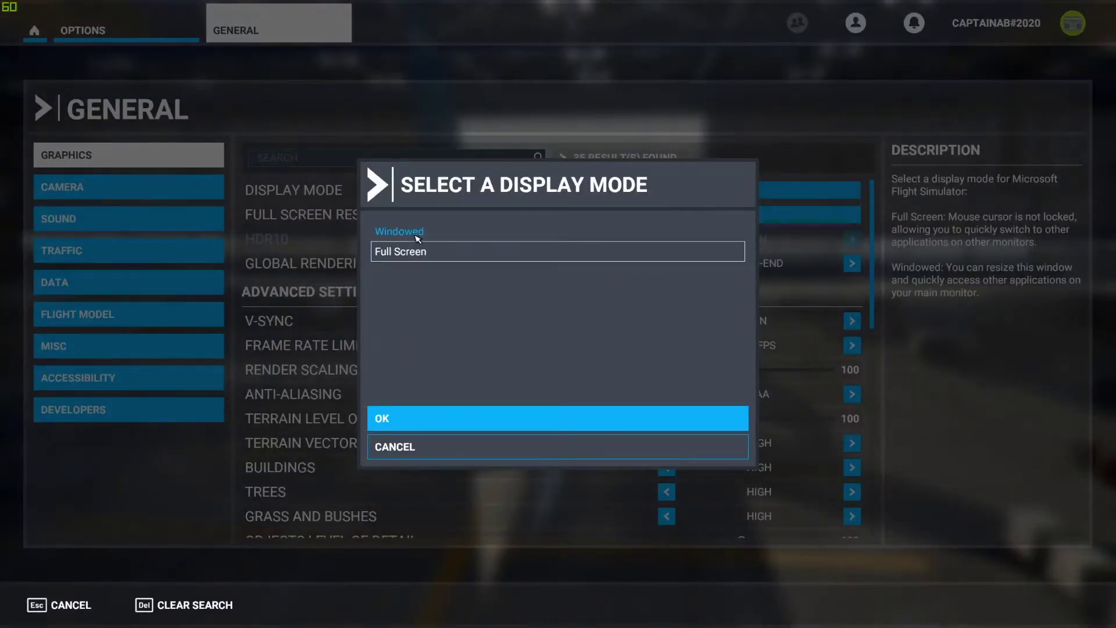
pyautogui.click(389, 445)
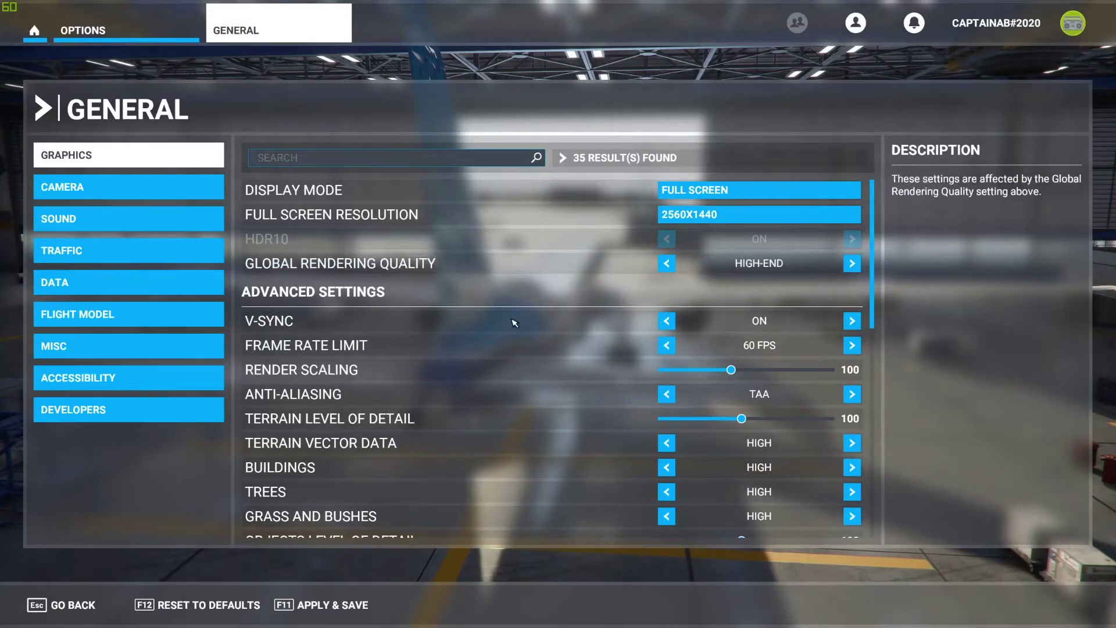
# Examine the advanced graphics settings, from V-Sync down to lens correction.
pyautogui.scroll(-10, 515, 322)
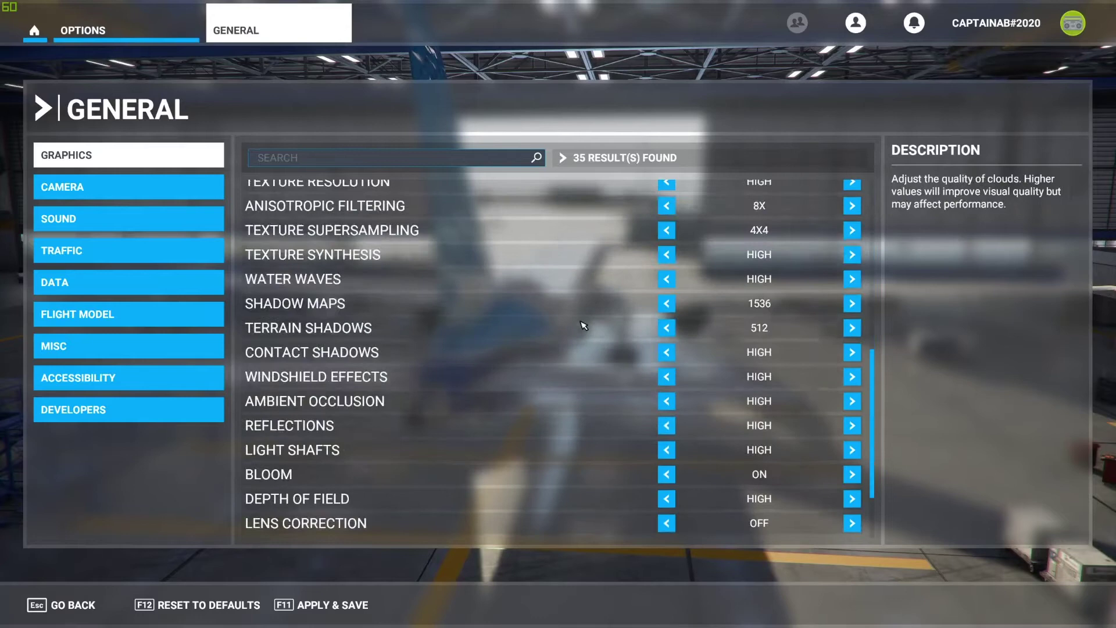
pyautogui.scroll(-2, 585, 325)
pyautogui.scroll(4, 584, 326)
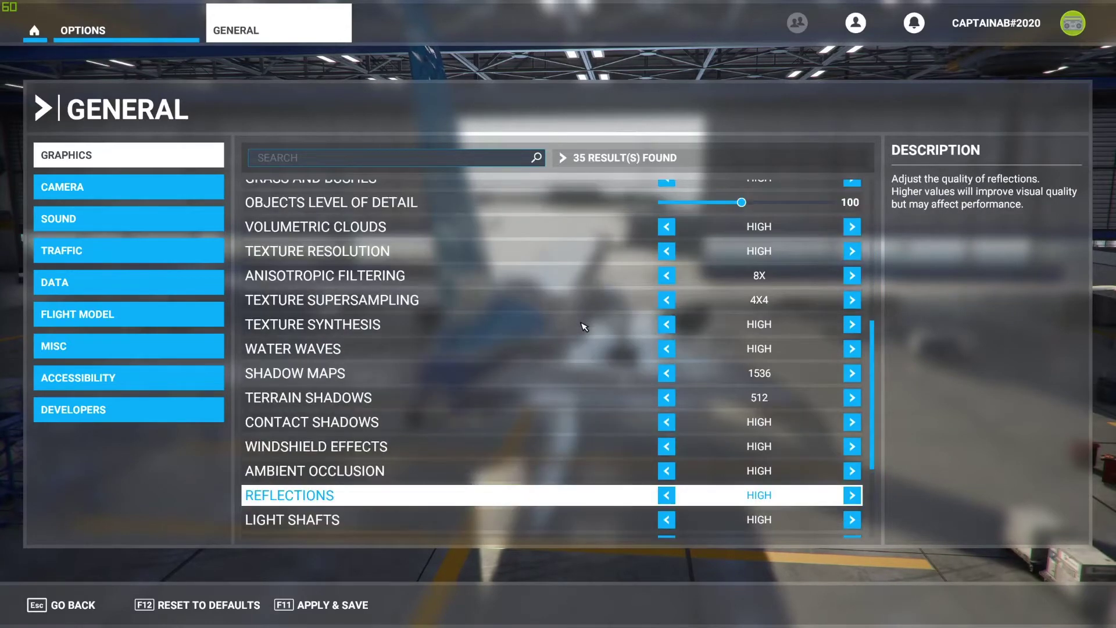
pyautogui.scroll(2, 585, 326)
pyautogui.scroll(-1, 642, 314)
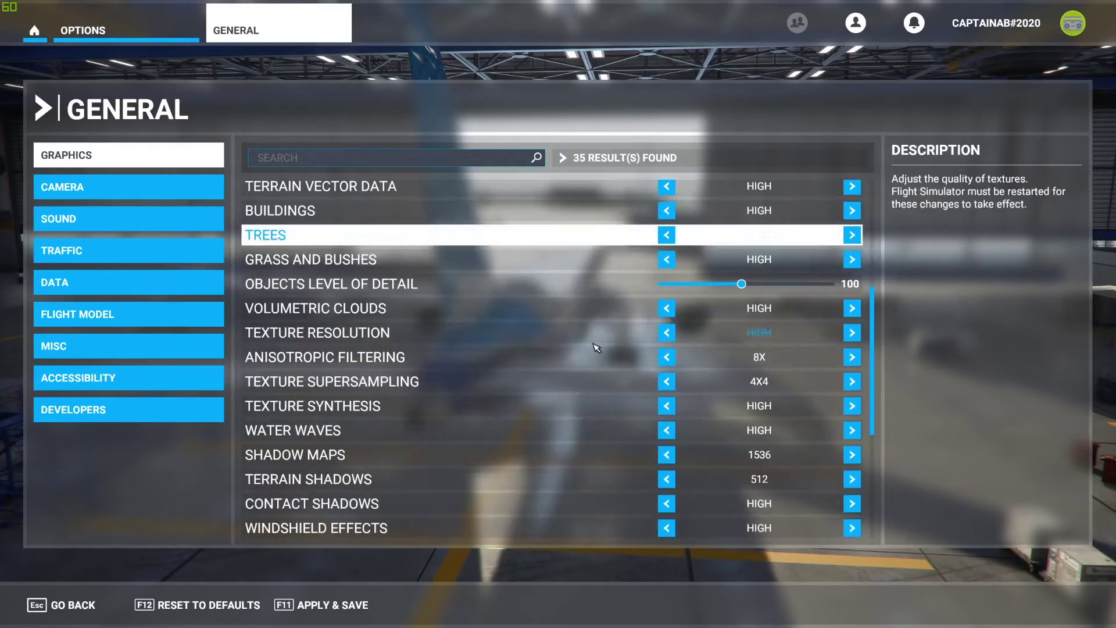
pyautogui.scroll(2, 544, 330)
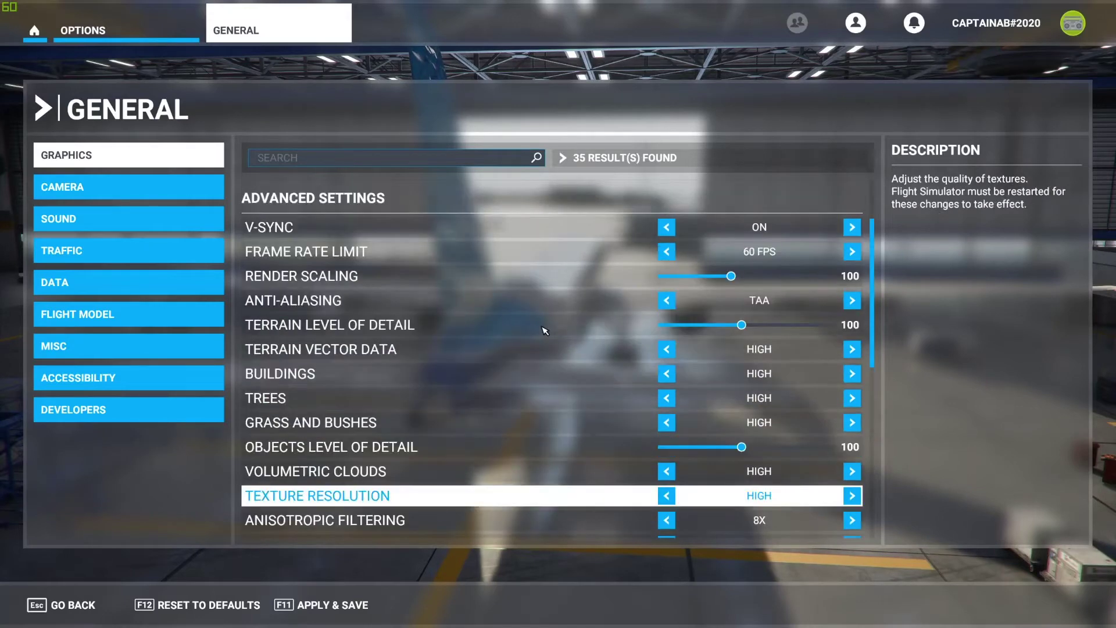
# Try the Low quality level for trees and return it to High.
pyautogui.click(667, 398)
pyautogui.click(666, 398)
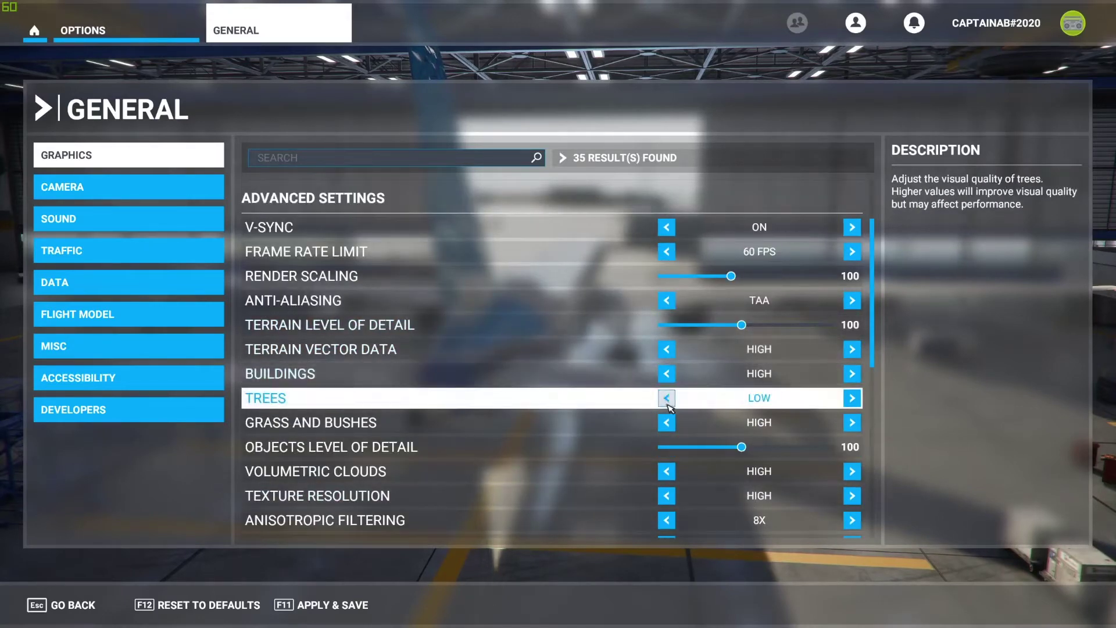
pyautogui.click(851, 398)
pyautogui.click(852, 397)
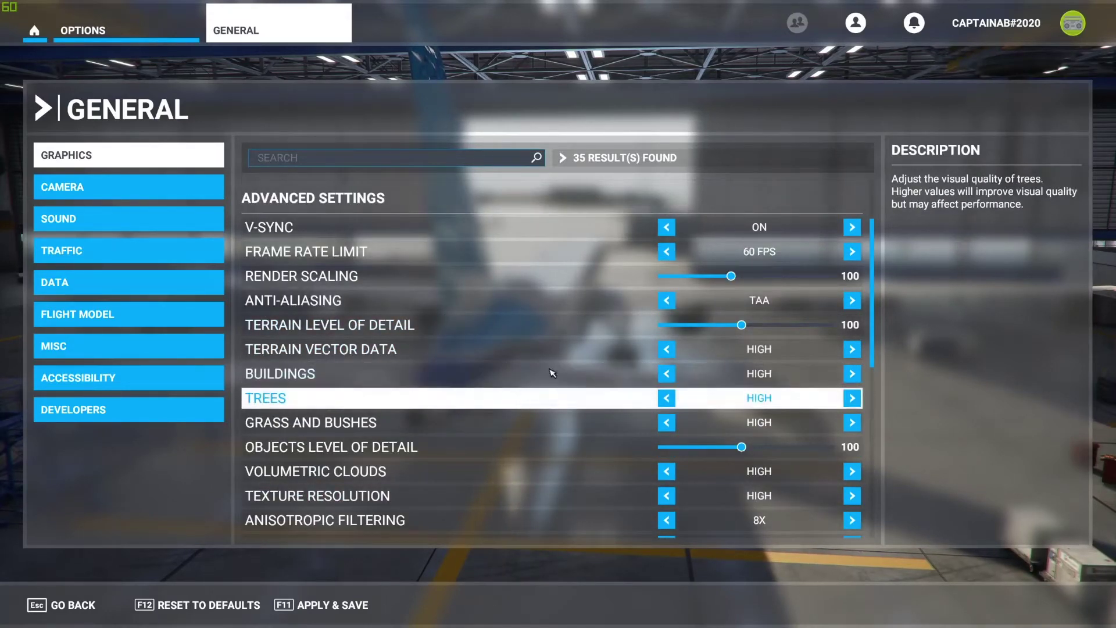
pyautogui.scroll(-2, 578, 361)
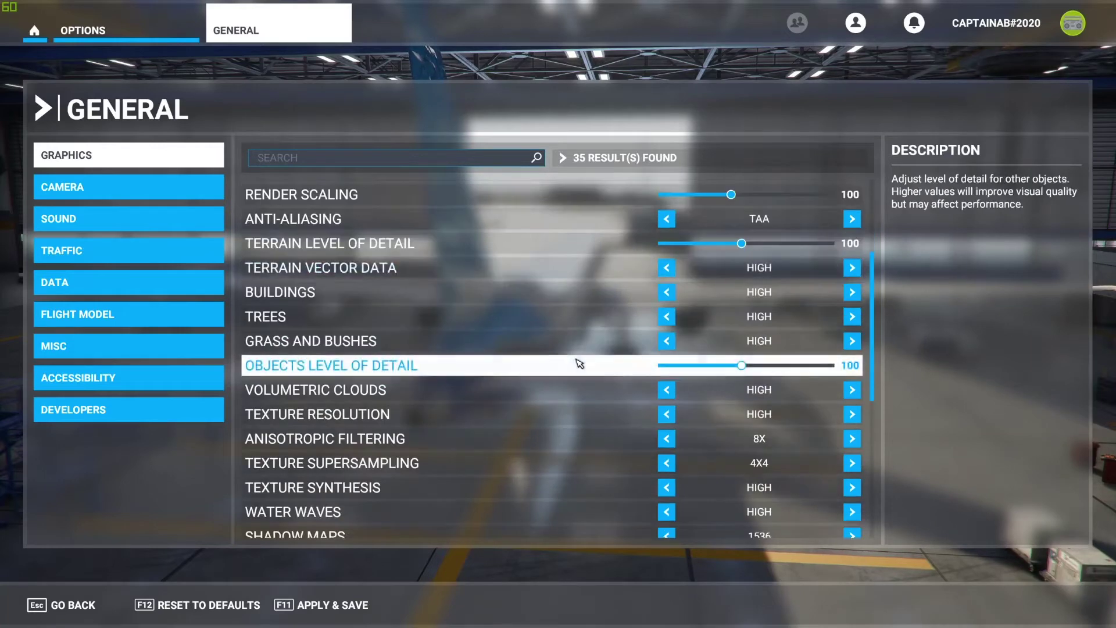
# Review the camera settings and switch the chase camera's instrument HUD on and back off.
pyautogui.click(128, 188)
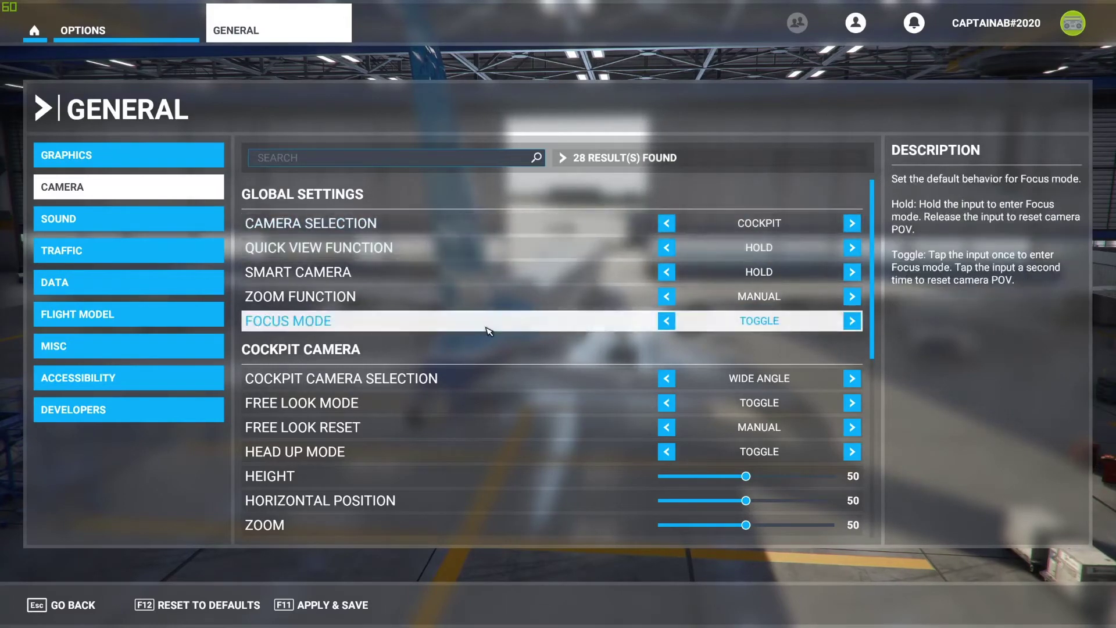
pyautogui.scroll(-3, 520, 311)
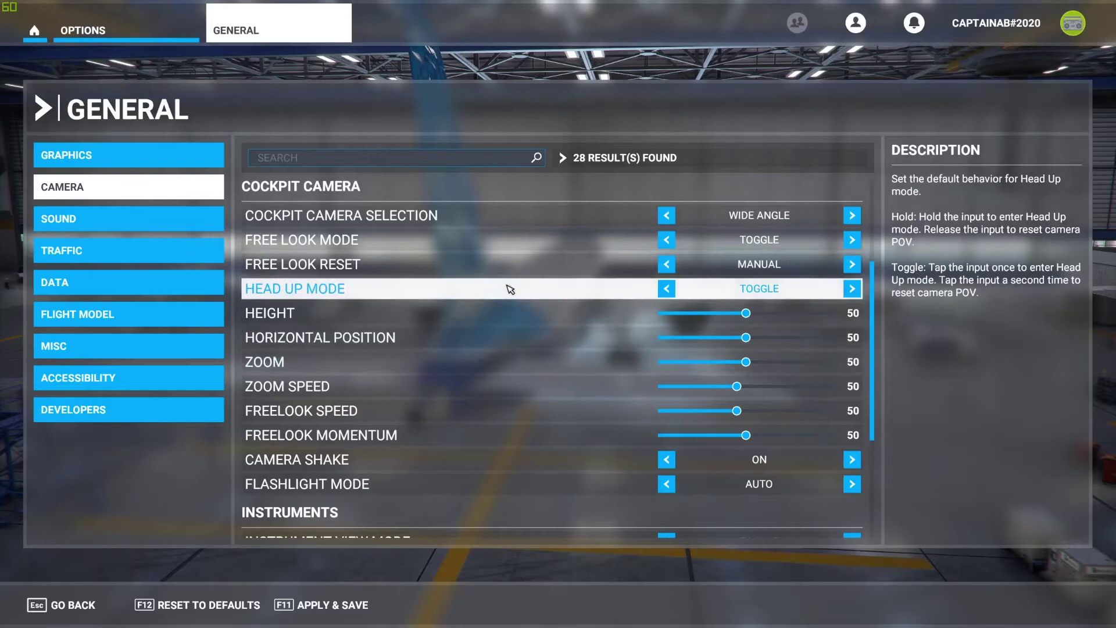
pyautogui.scroll(-6, 481, 306)
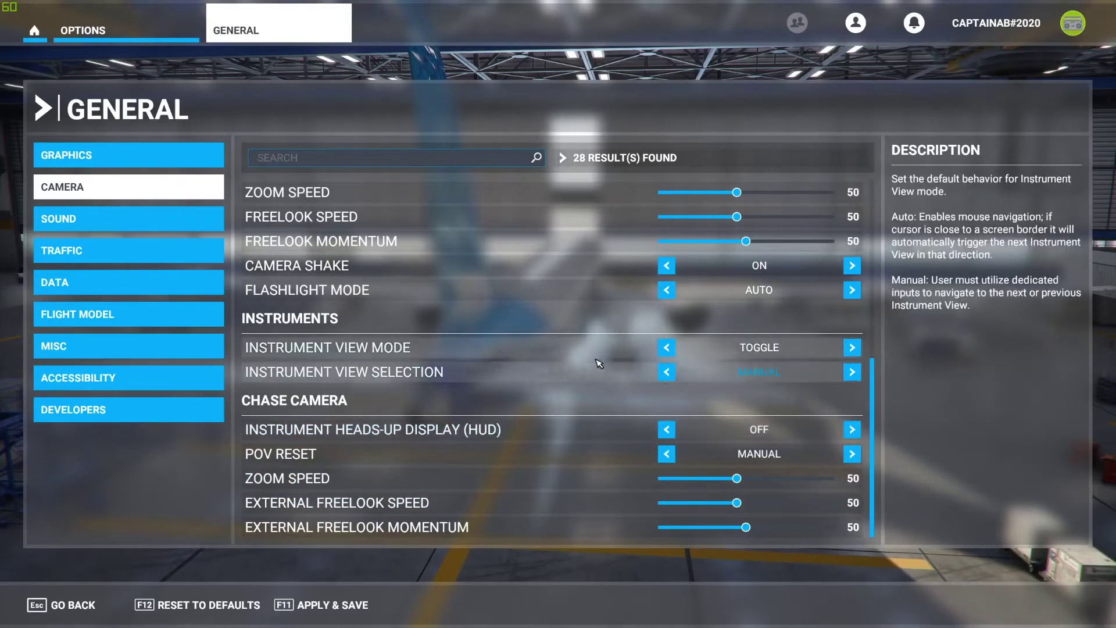
pyautogui.click(852, 430)
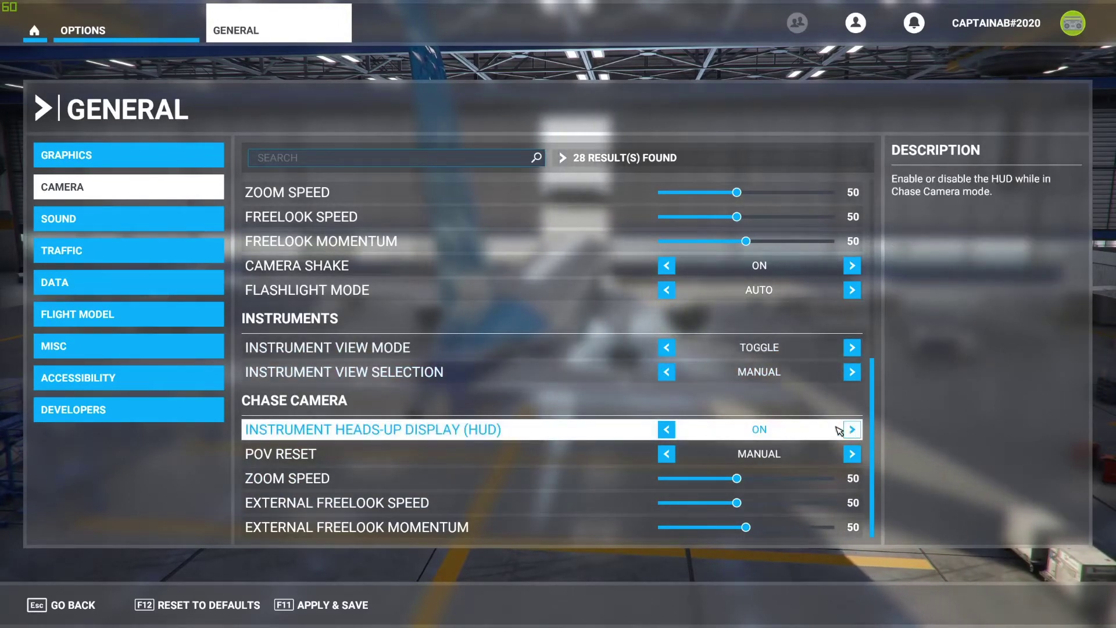
pyautogui.click(667, 430)
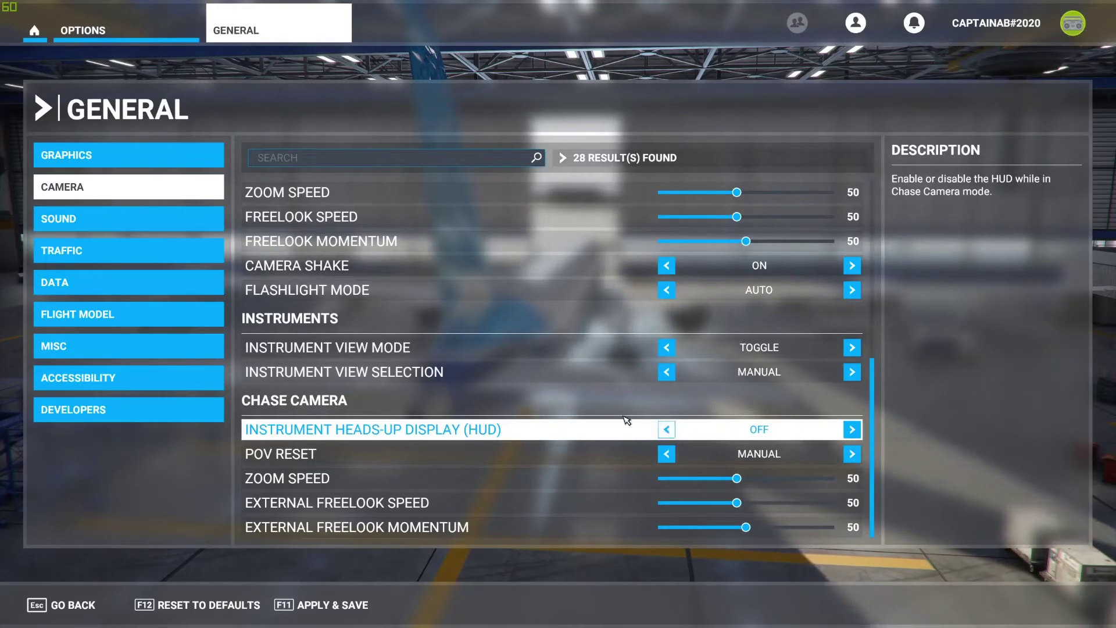
# Examine the sound settings, including the communications, music and volume level options.
pyautogui.click(69, 221)
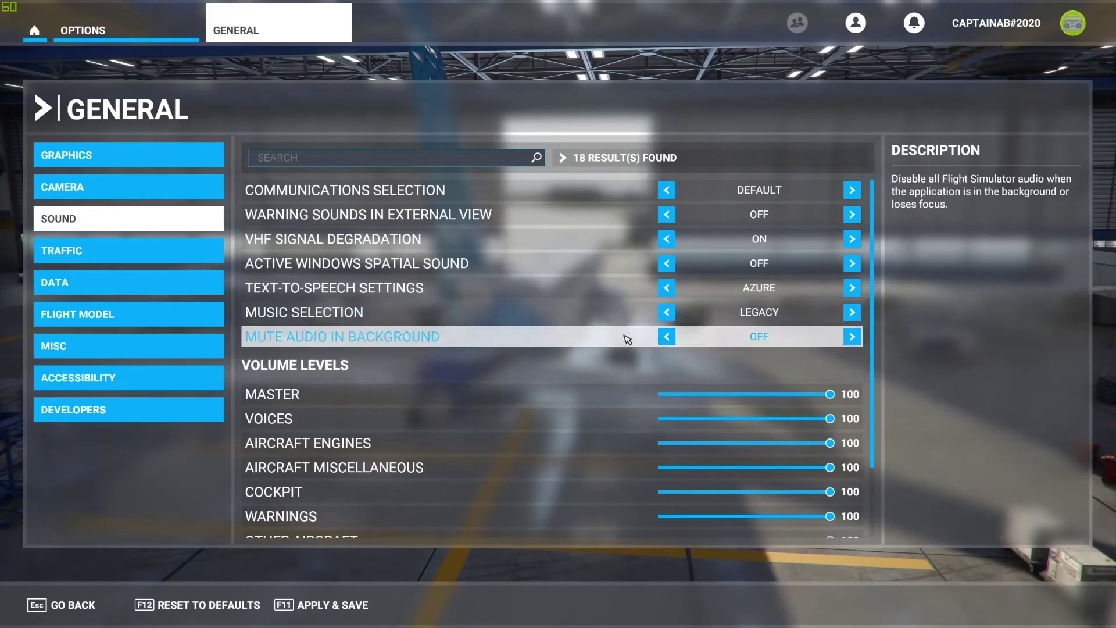
pyautogui.scroll(-3, 554, 370)
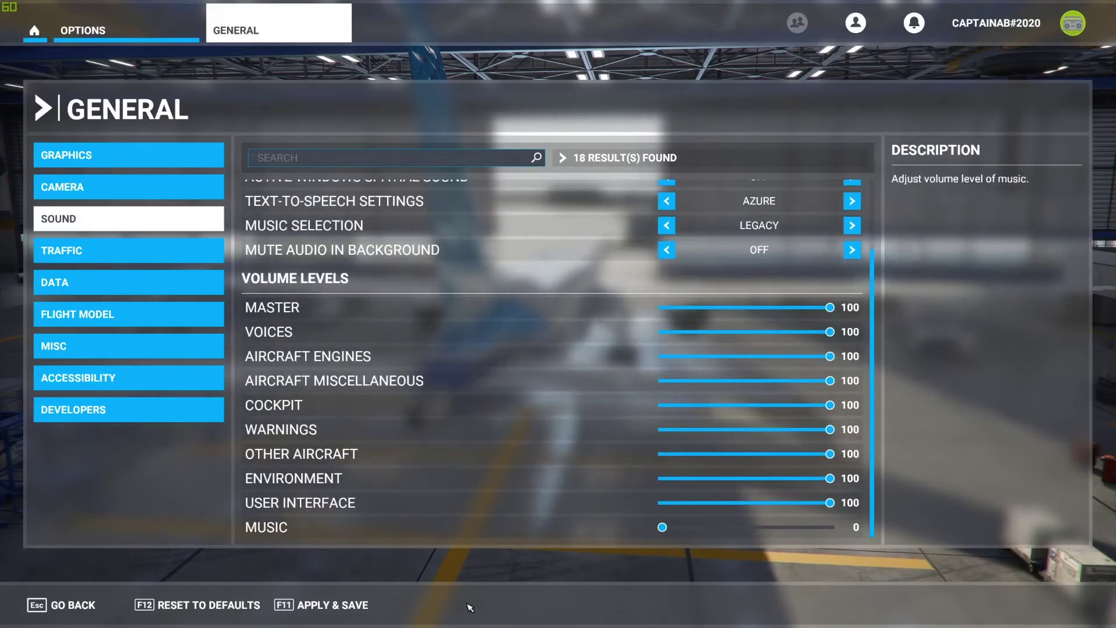
pyautogui.scroll(3, 536, 428)
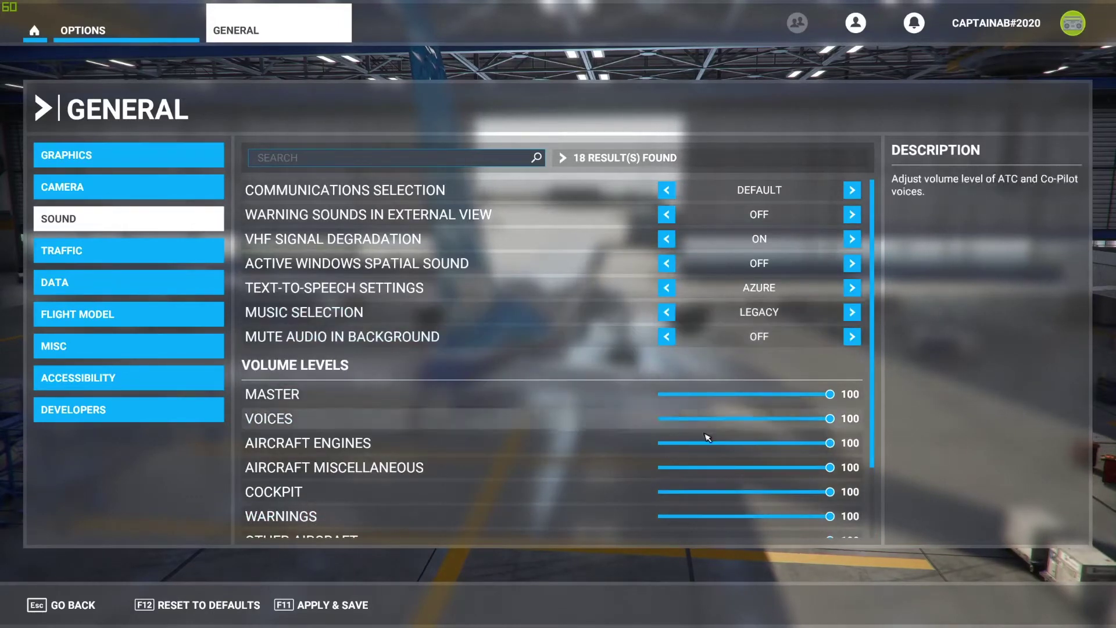
# Cycle through the music selections, including Color 2, and return to Legacy.
pyautogui.click(669, 313)
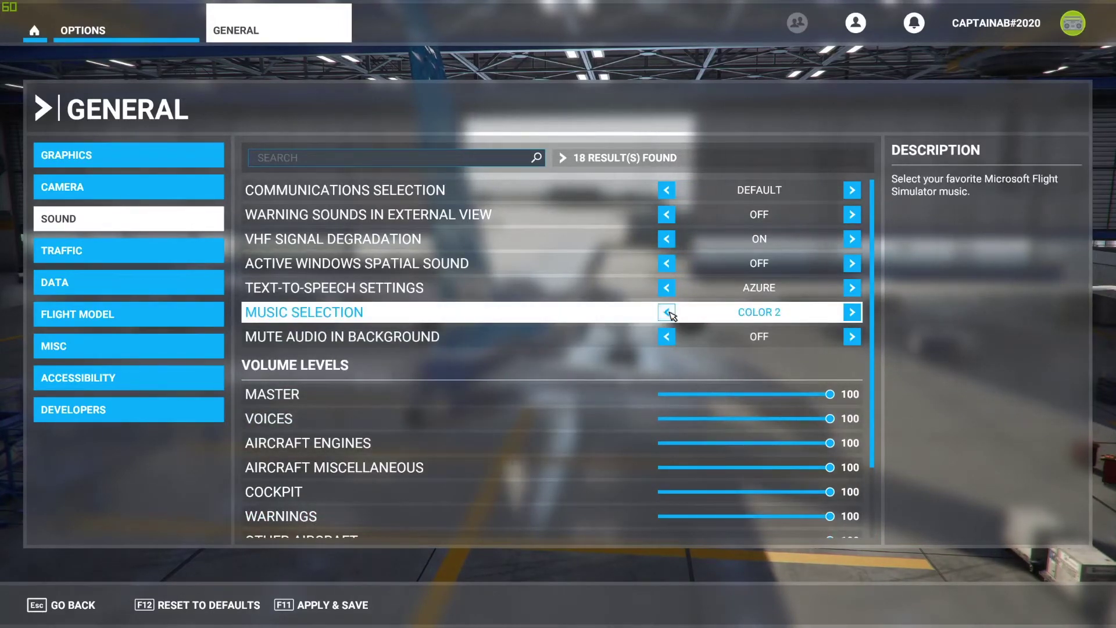
pyautogui.click(668, 312)
pyautogui.click(668, 313)
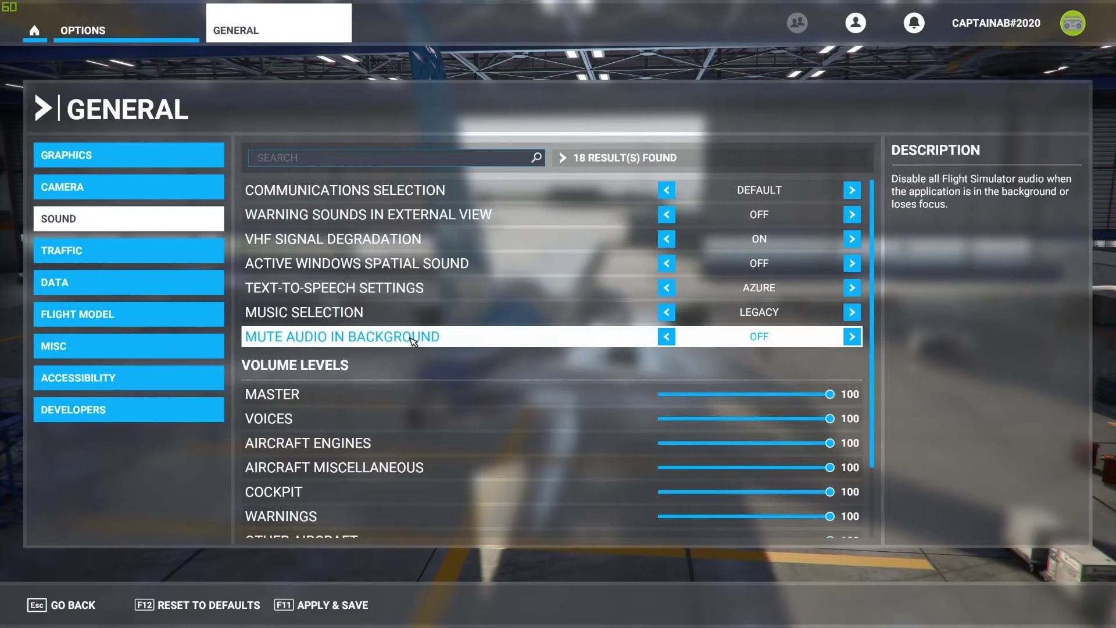
pyautogui.scroll(-2, 414, 337)
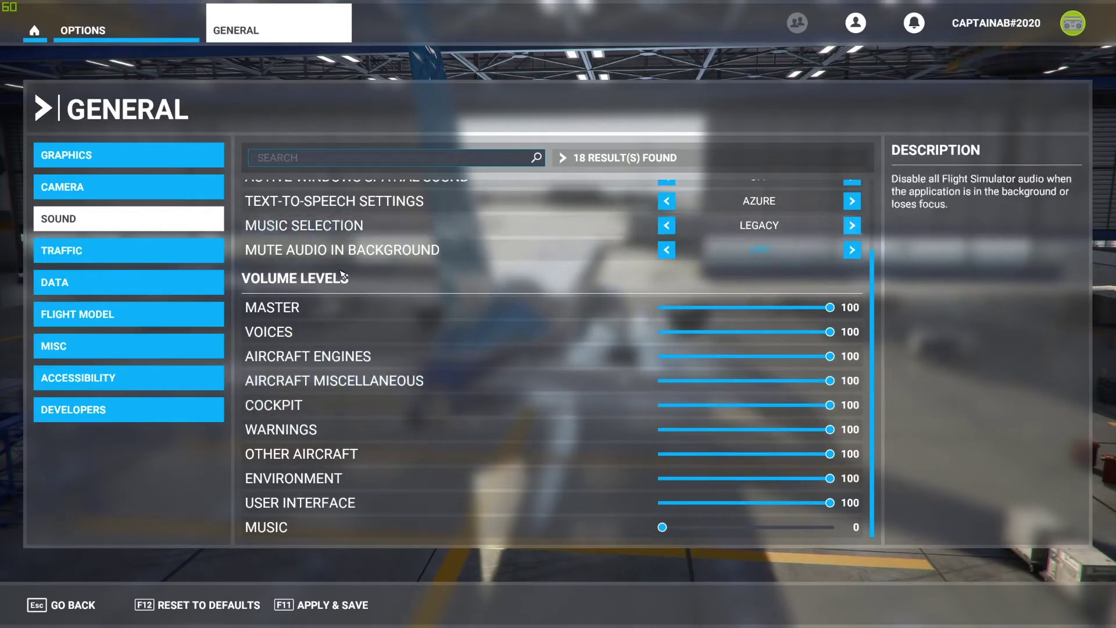
# In the traffic settings, cycle the aircraft traffic type back to Real-Time Online and set road vehicles and ships and ferries to 50.
pyautogui.click(99, 259)
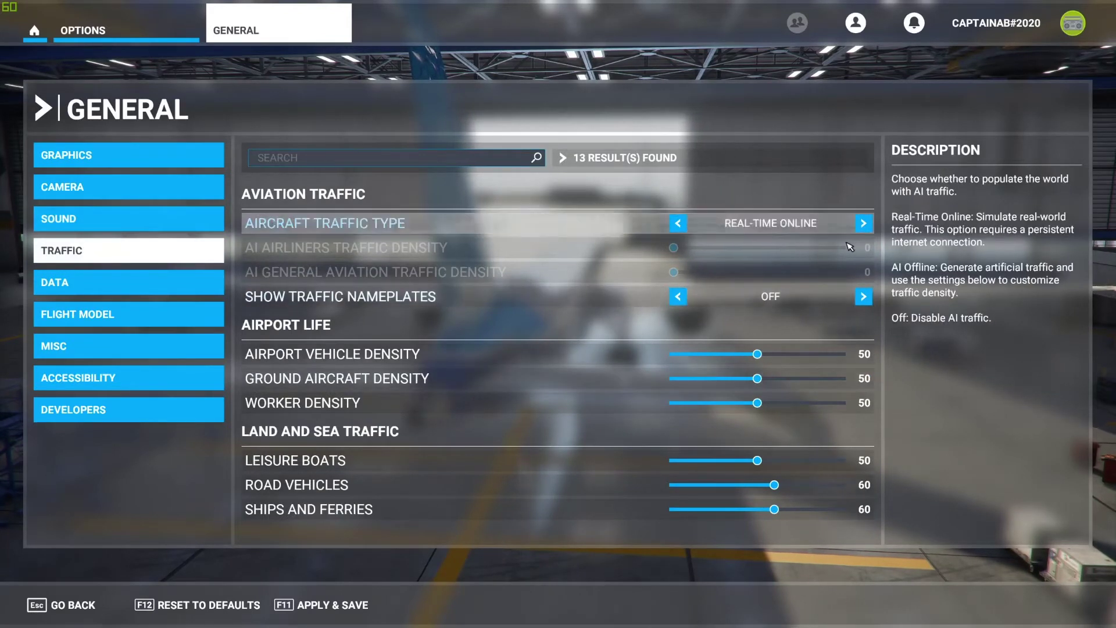
pyautogui.click(678, 224)
pyautogui.click(678, 223)
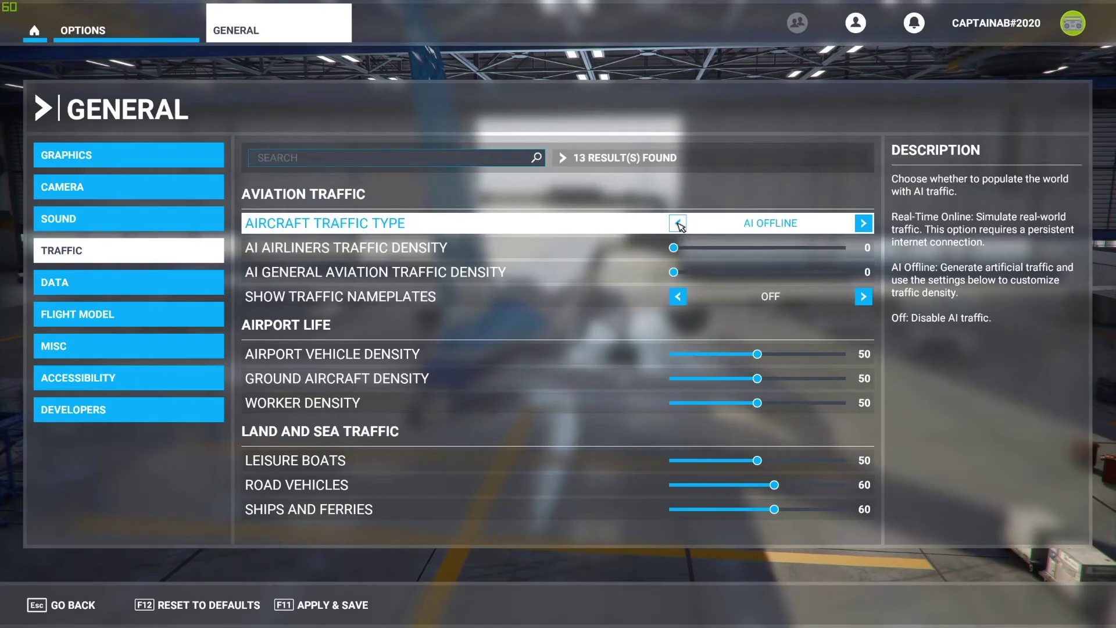
pyautogui.click(678, 223)
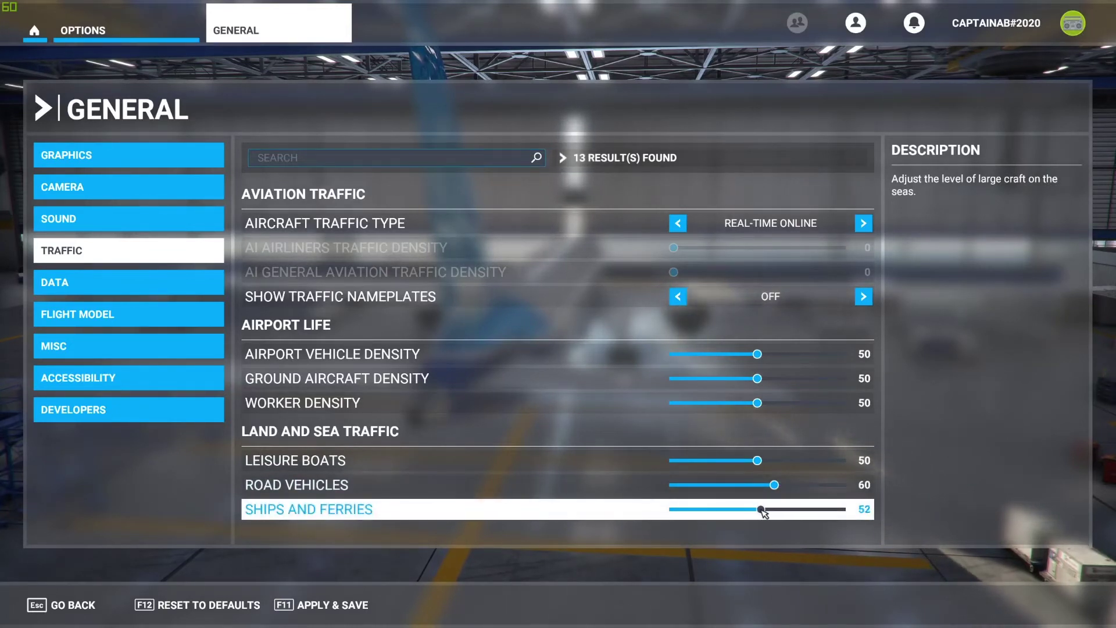
pyautogui.click(756, 485)
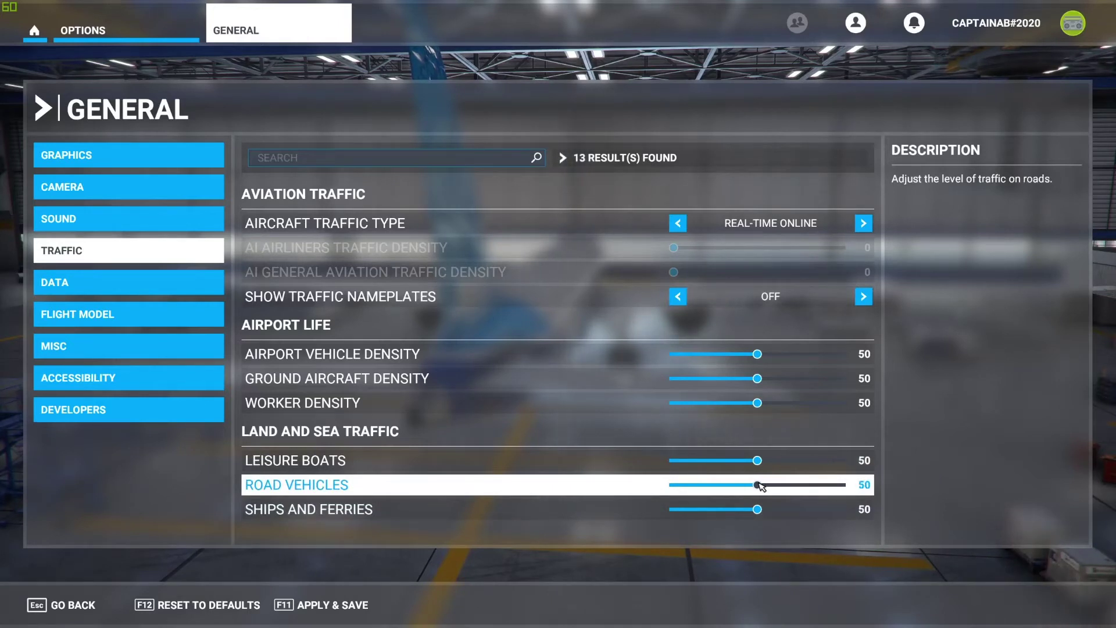
# Examine the data settings for connection, consumption, bandwidth and rolling cache.
pyautogui.click(83, 287)
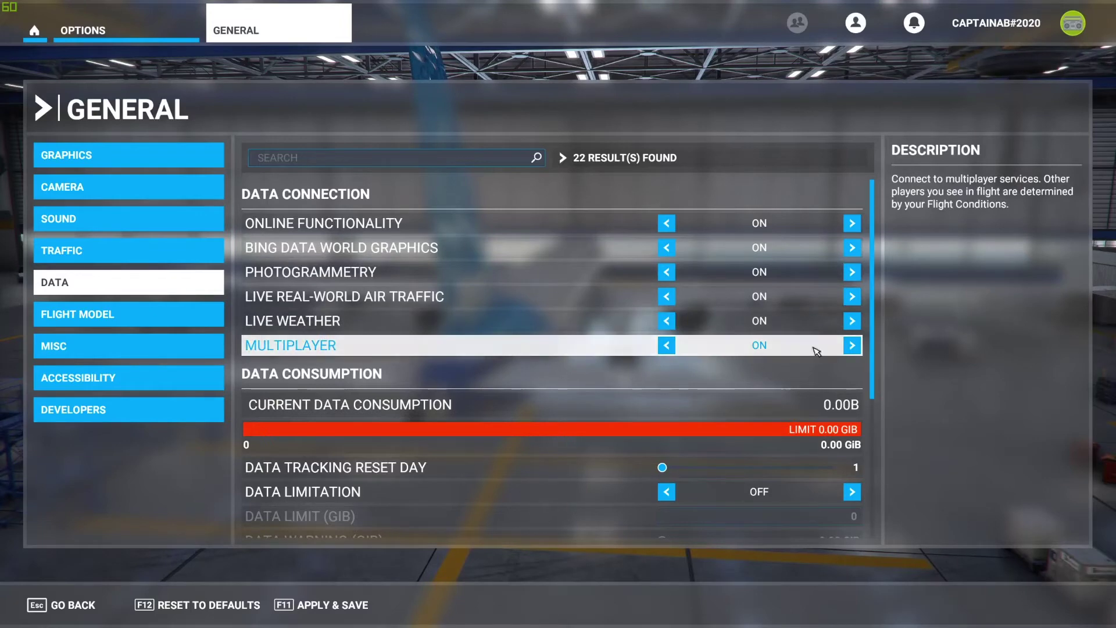
pyautogui.scroll(-5, 661, 375)
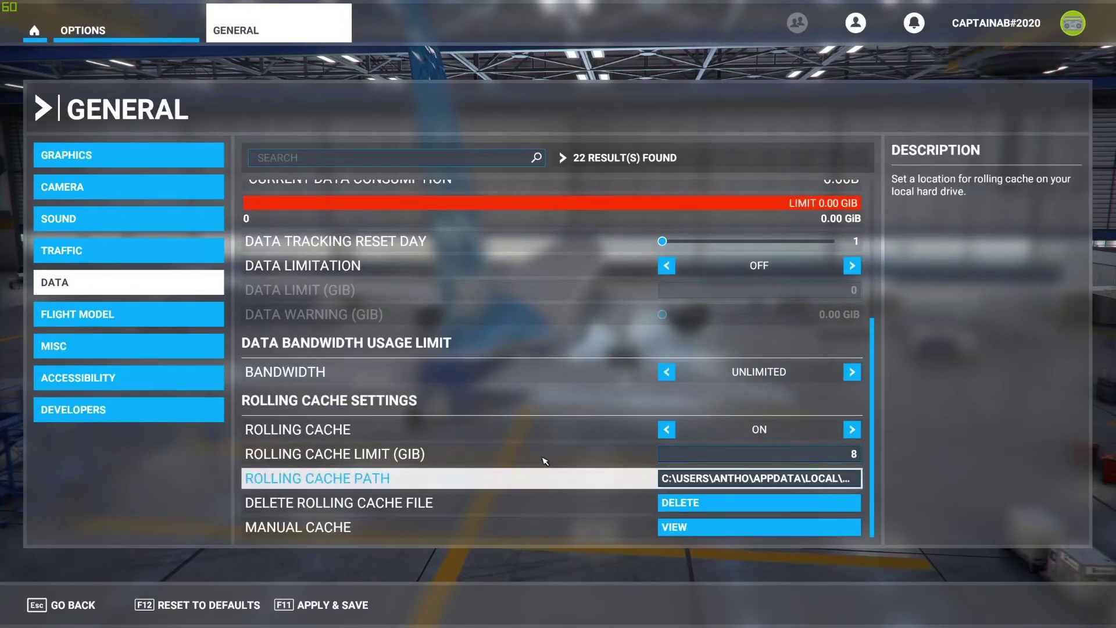
pyautogui.scroll(2, 520, 427)
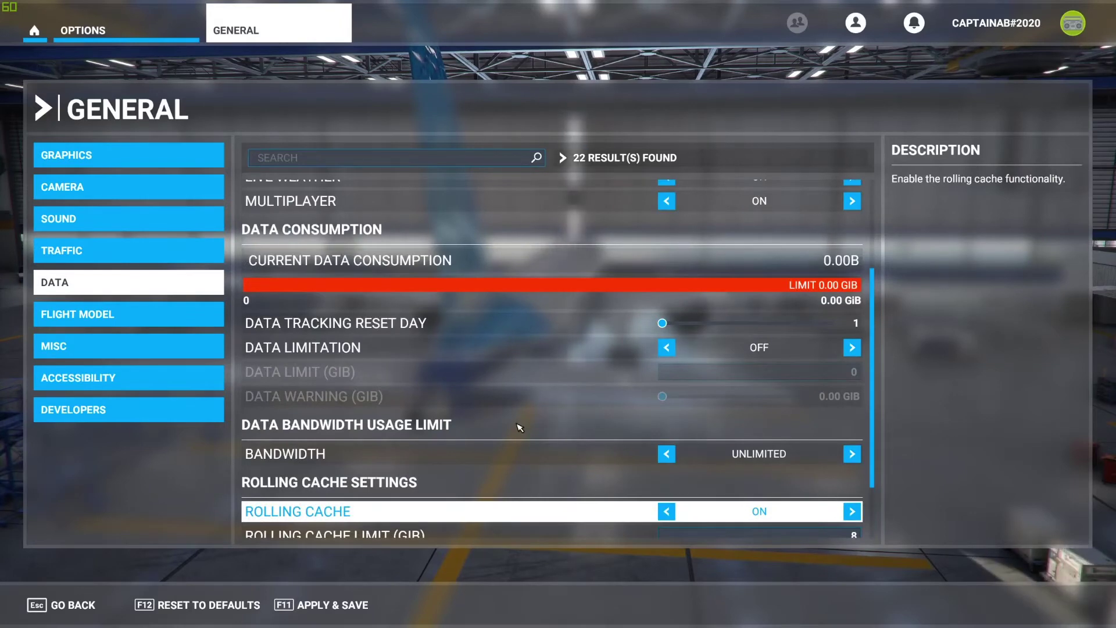
pyautogui.scroll(2, 520, 427)
pyautogui.scroll(1, 520, 427)
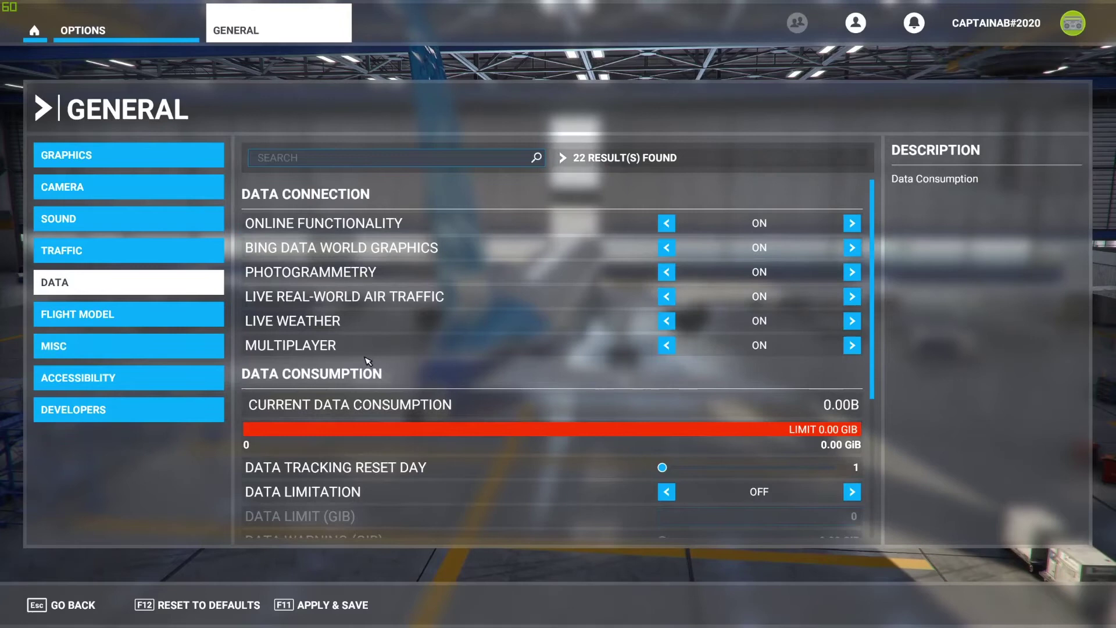
# Review the data connection and consumption options, and examine the flight model settings.
pyautogui.scroll(-4, 684, 299)
pyautogui.scroll(4, 684, 299)
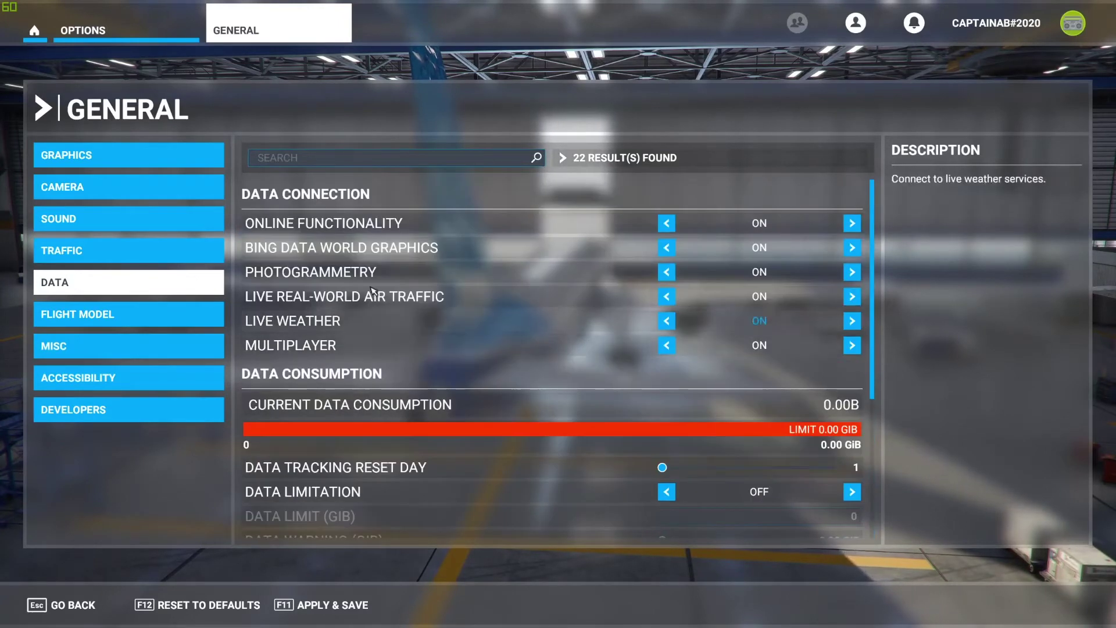
pyautogui.click(113, 317)
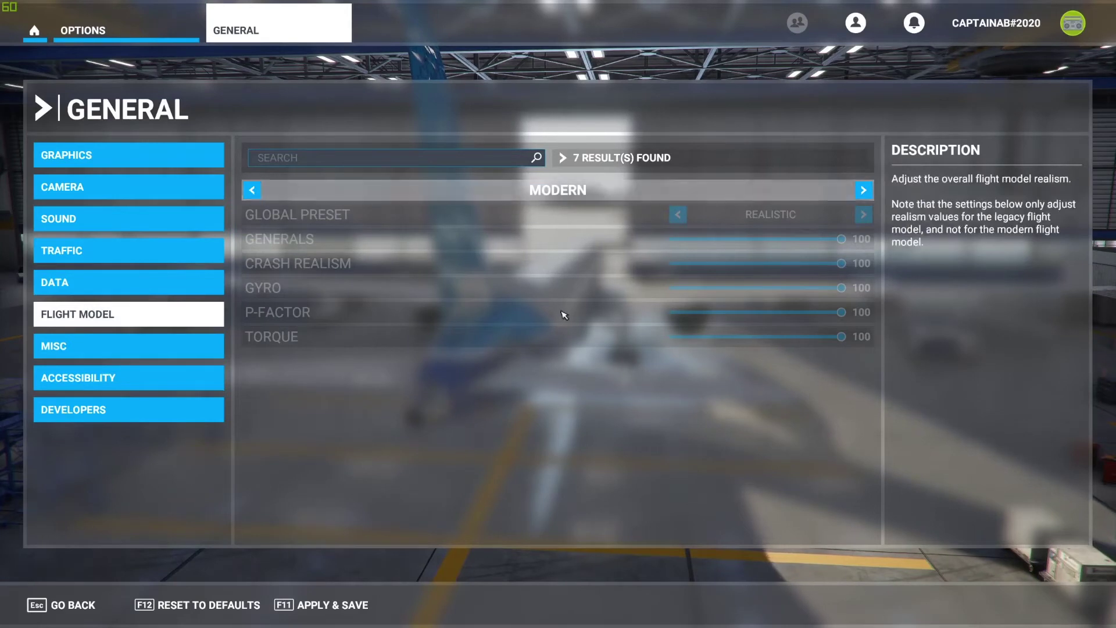
# In the miscellaneous settings, try FR-FR as the interface language and return it to EN-US.
pyautogui.click(89, 351)
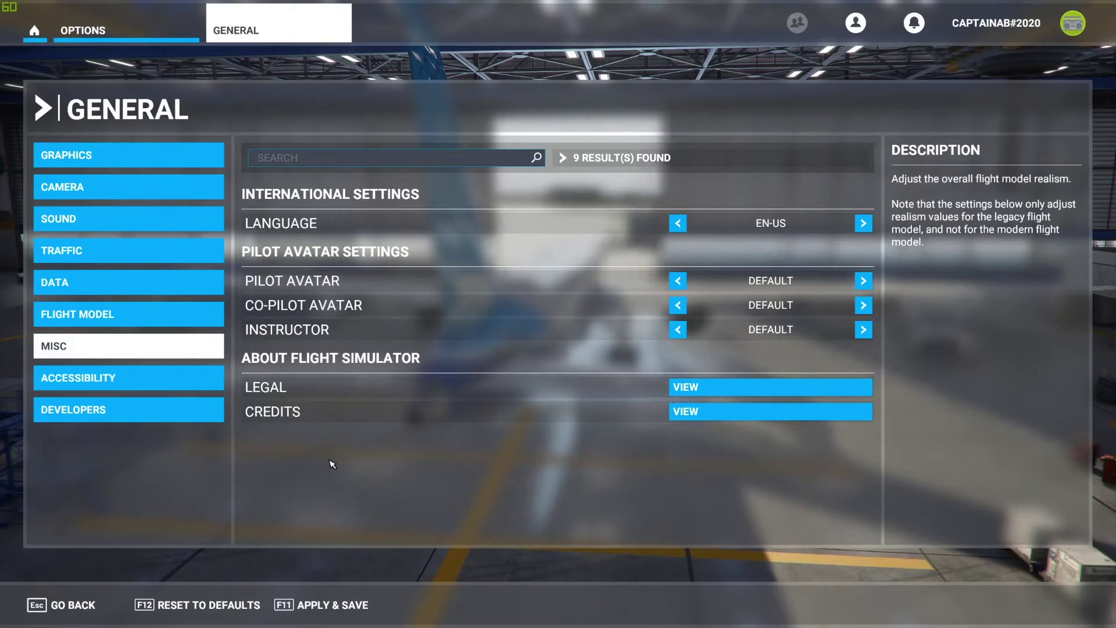
pyautogui.click(863, 223)
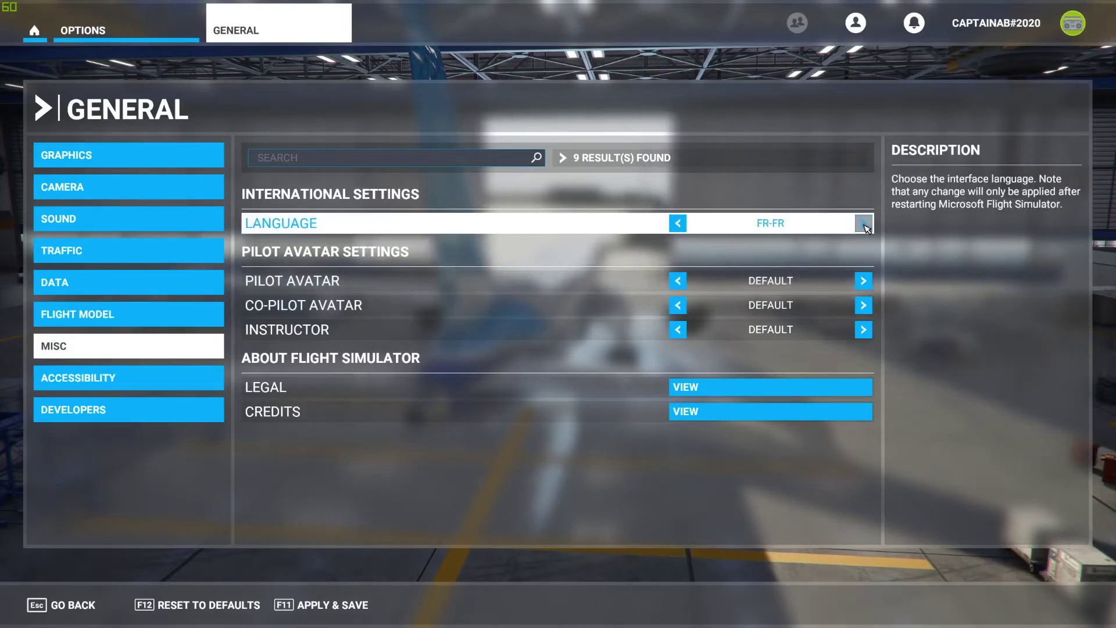
pyautogui.click(678, 223)
pyautogui.click(678, 223)
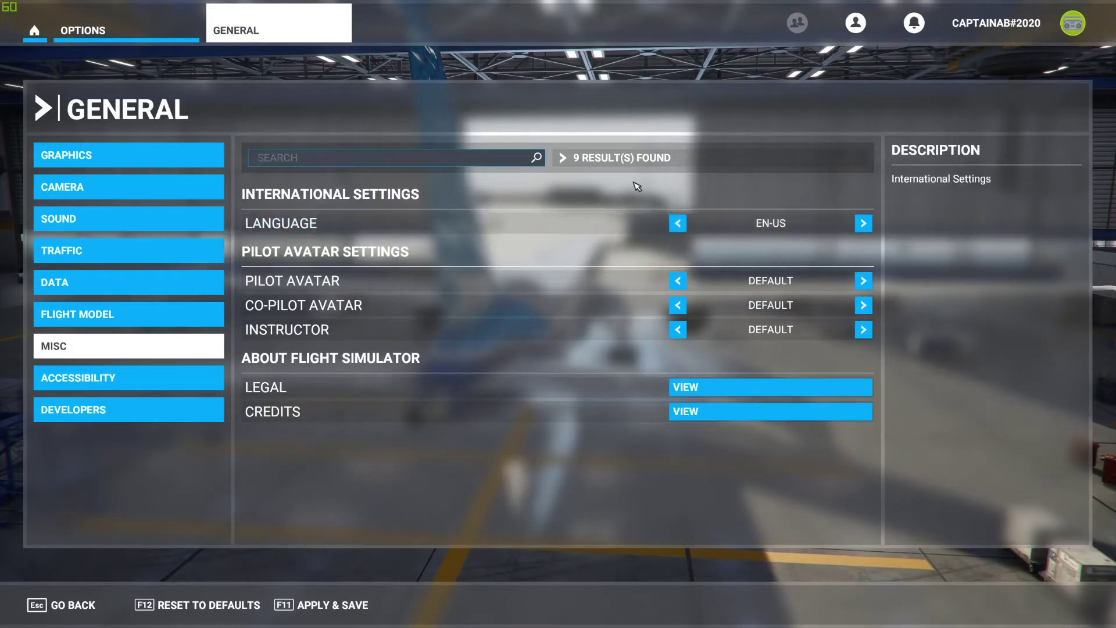
# In the accessibility settings, try the minimum text size and the Default (High Contrast) main color, ending at 18 and Default.
pyautogui.click(157, 379)
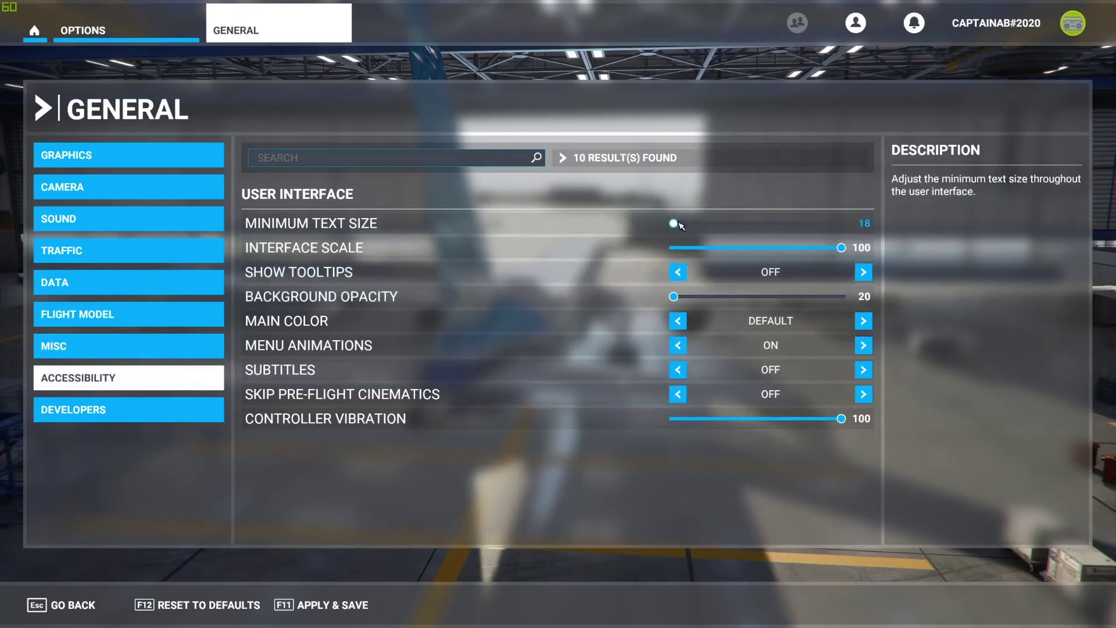
pyautogui.moveTo(705, 229); pyautogui.dragTo(556, 217)
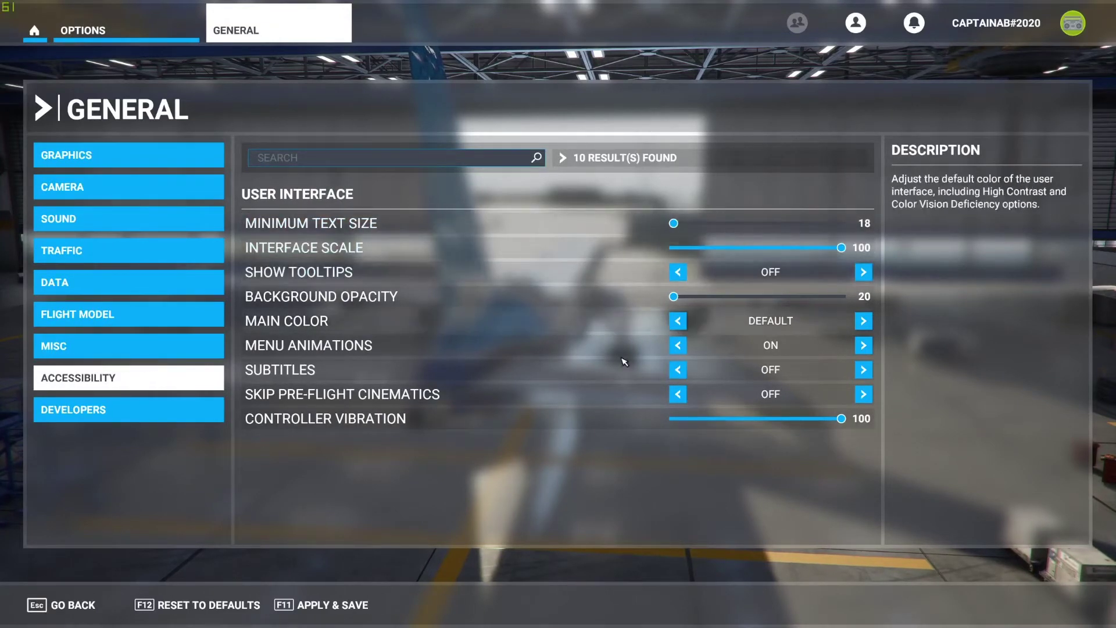
pyautogui.click(864, 321)
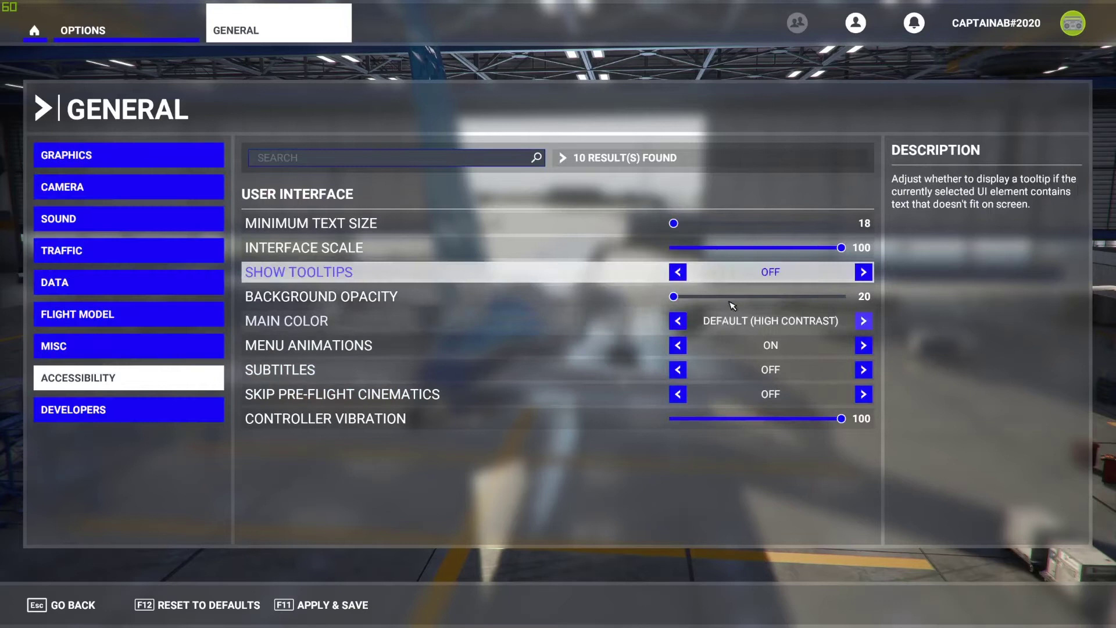
pyautogui.click(678, 321)
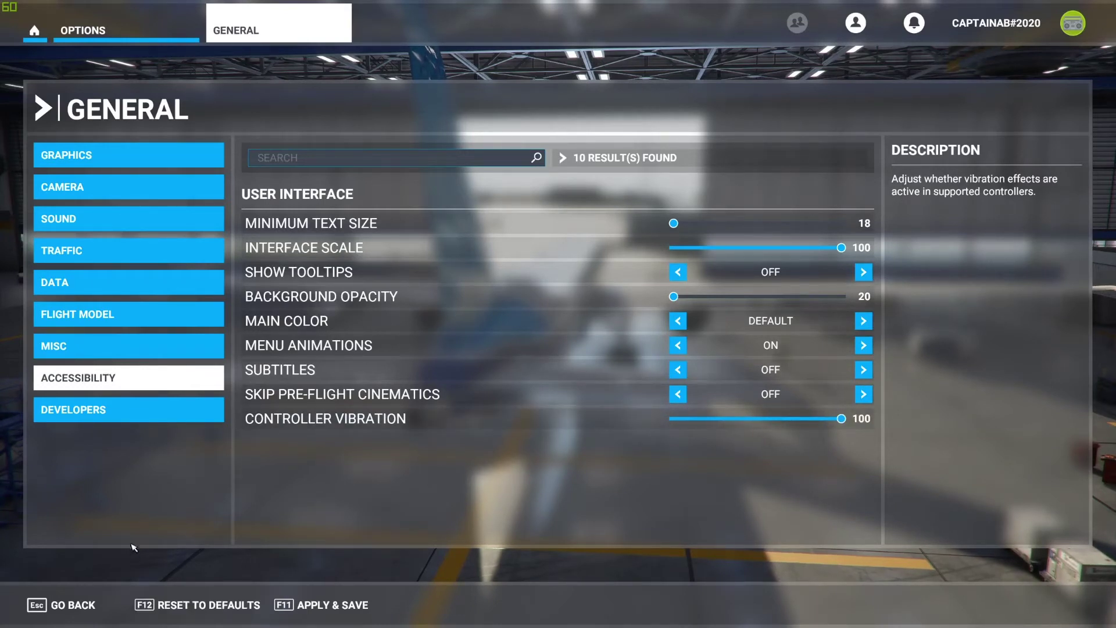
# Check the developer and graphics settings, and apply and save the general options.
pyautogui.click(75, 416)
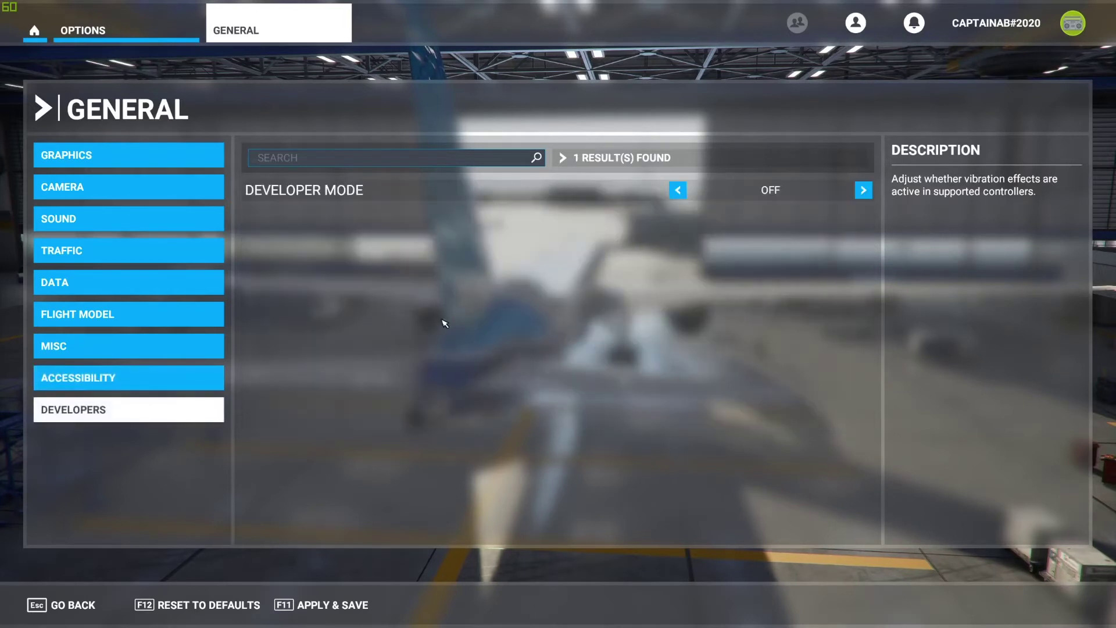
pyautogui.click(132, 157)
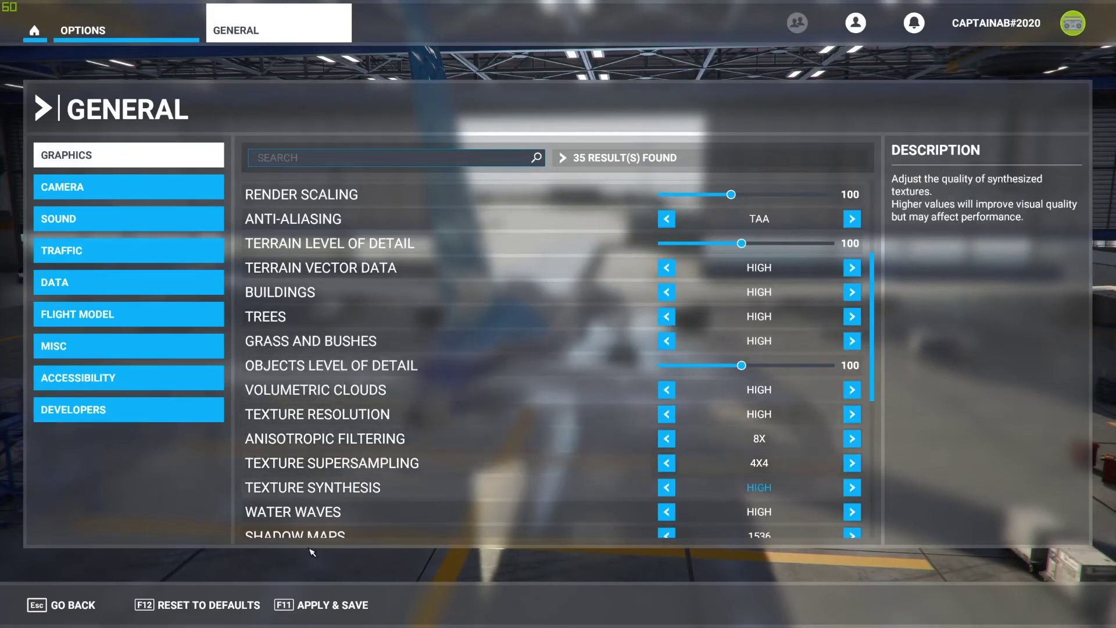
pyautogui.click(335, 607)
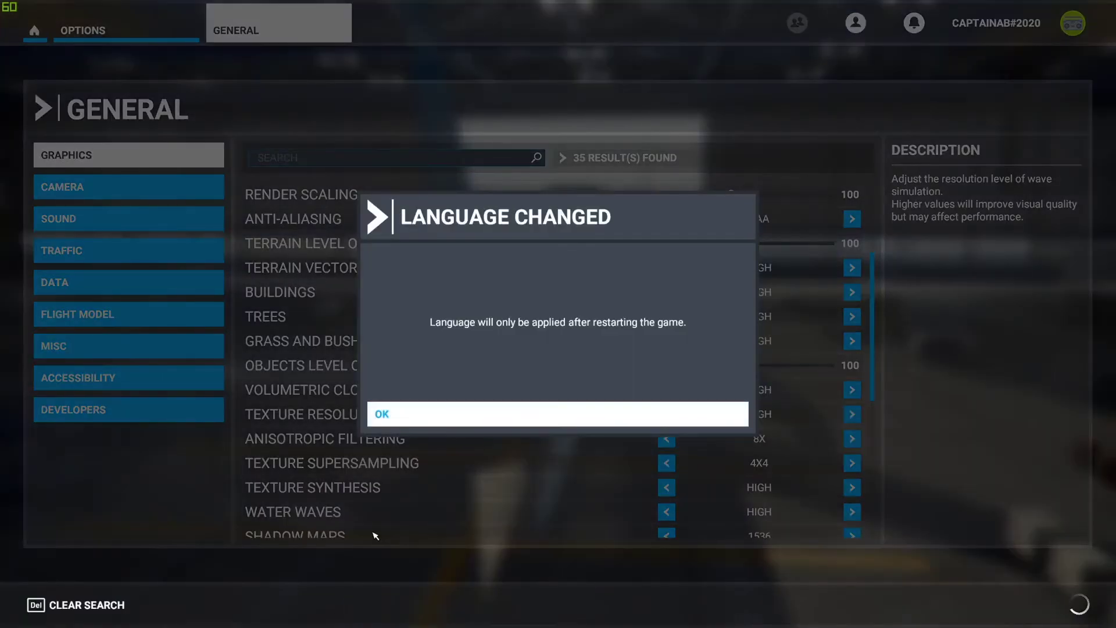
pyautogui.click(393, 423)
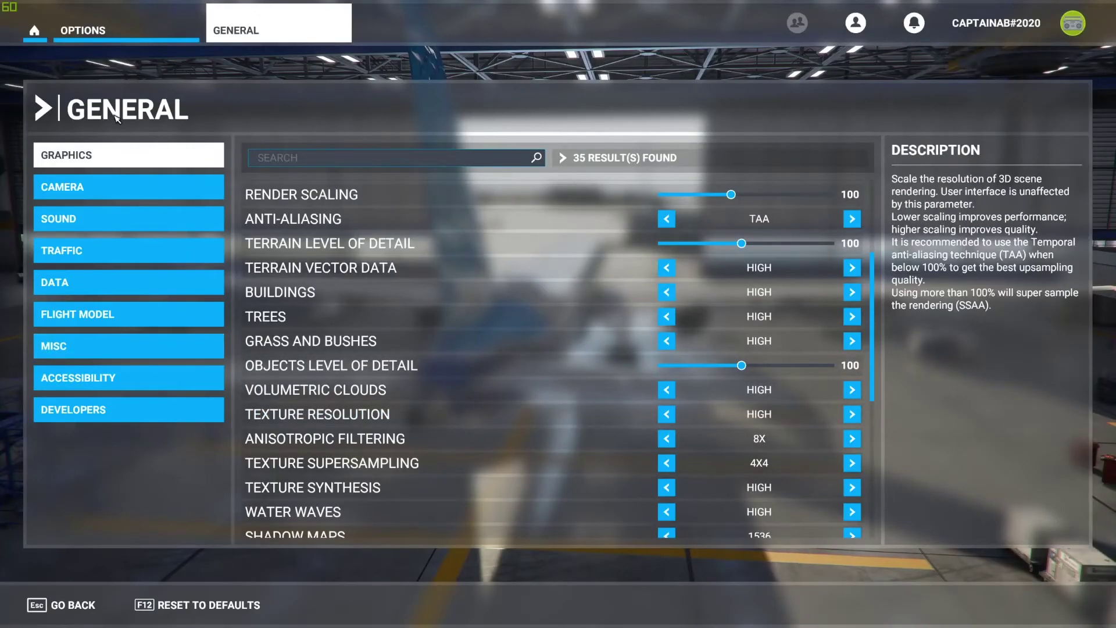
# Open the assistance options and examine the piloting and aircraft systems categories.
pyautogui.click(98, 34)
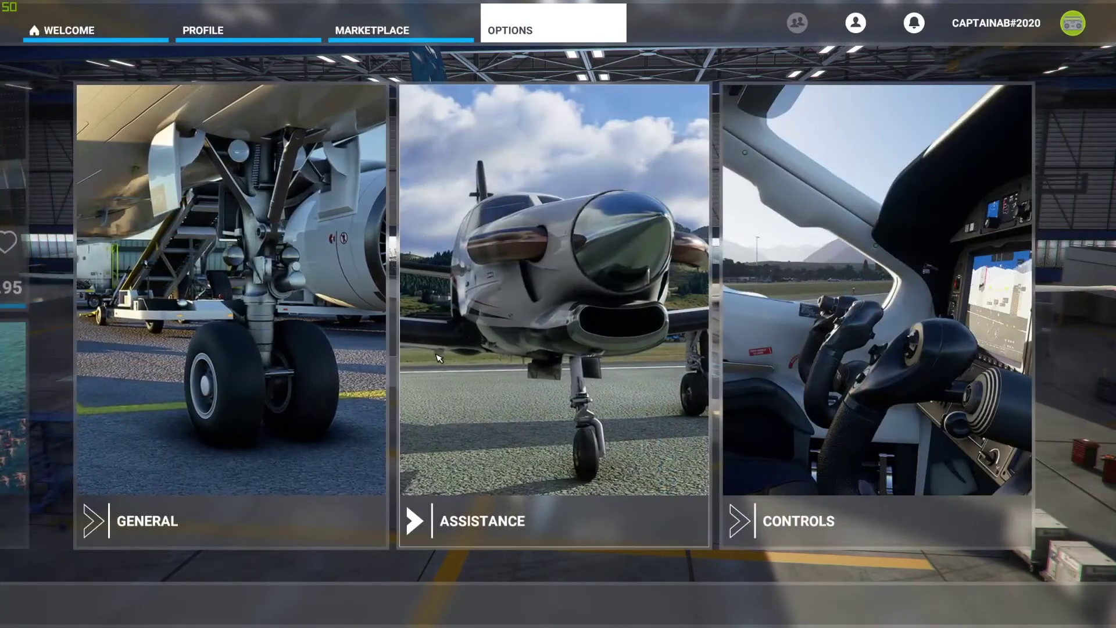
pyautogui.click(485, 351)
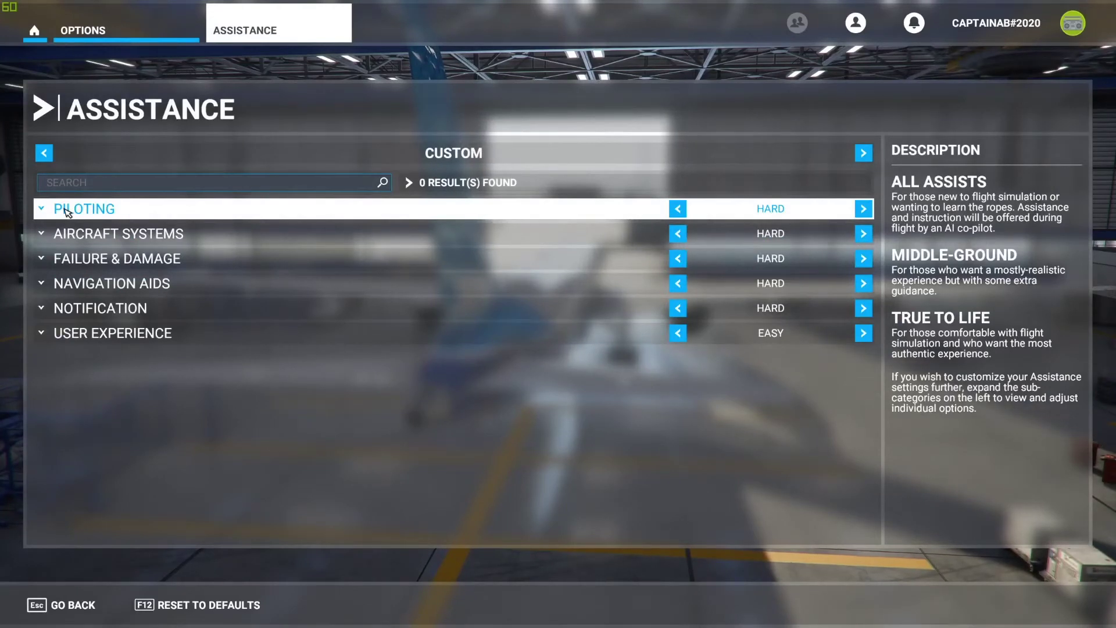
pyautogui.click(108, 218)
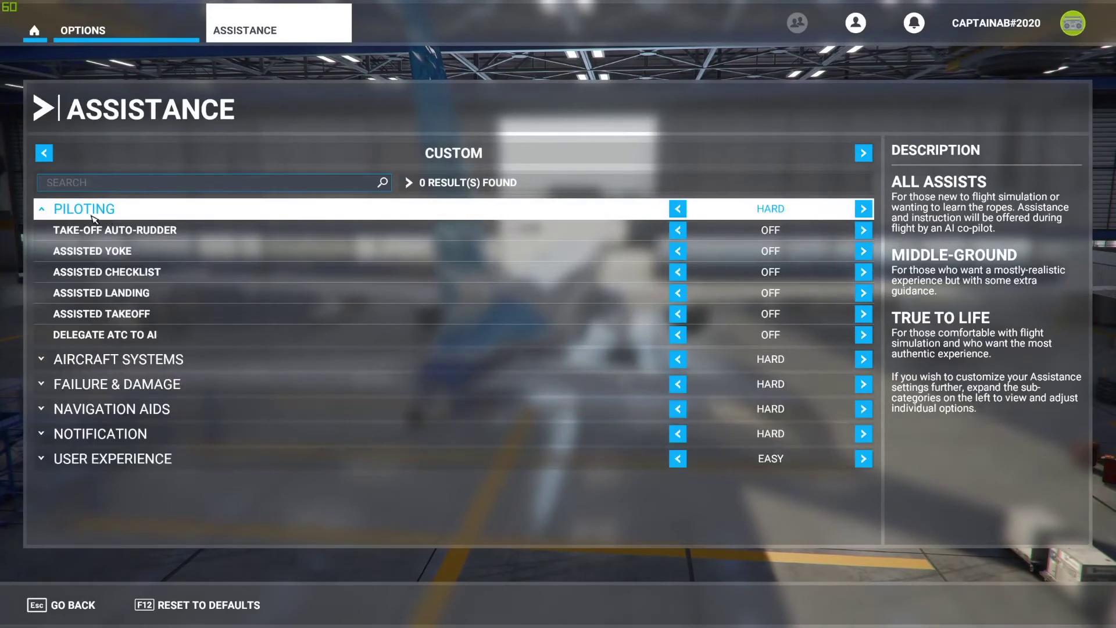
pyautogui.click(41, 208)
pyautogui.click(41, 233)
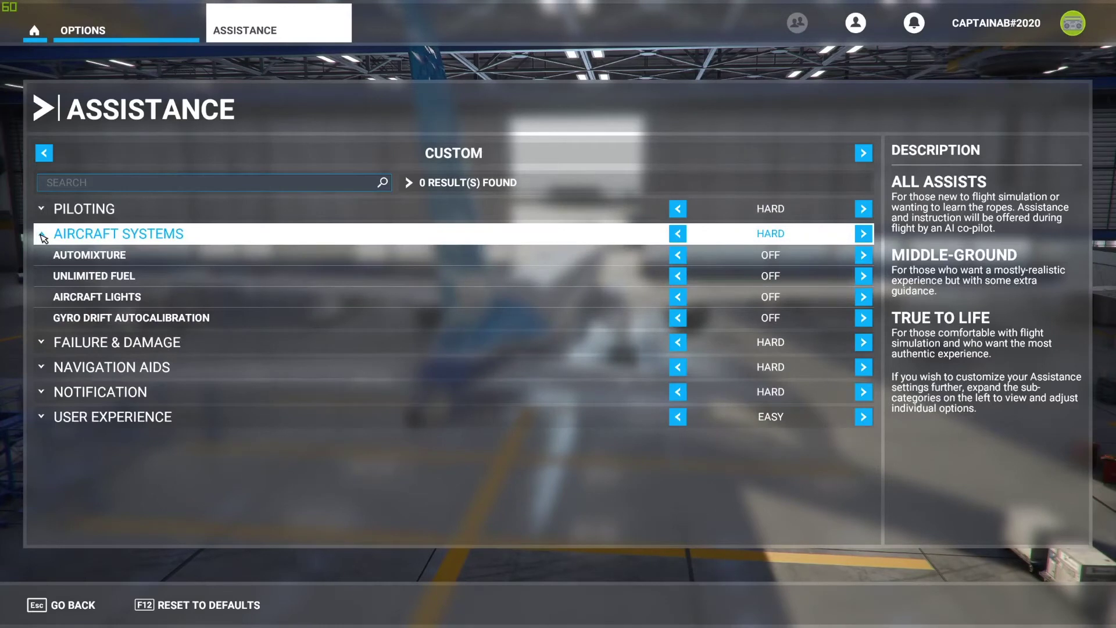
pyautogui.click(42, 235)
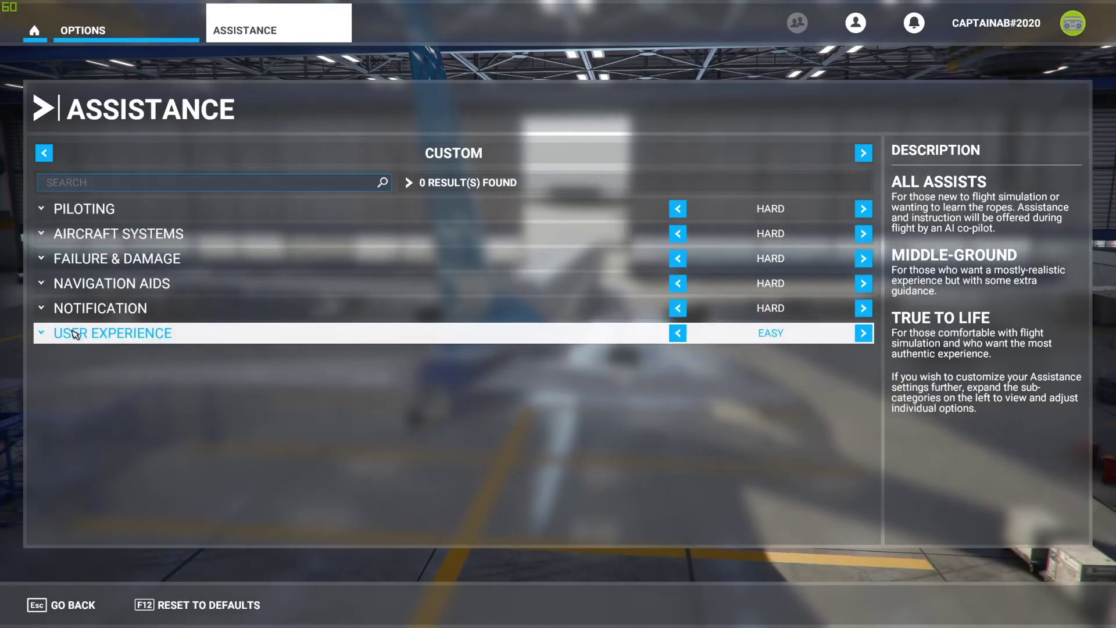
# In the user experience assistance options, turn off ATC voices and the checklist UI panel opening at start.
pyautogui.click(42, 334)
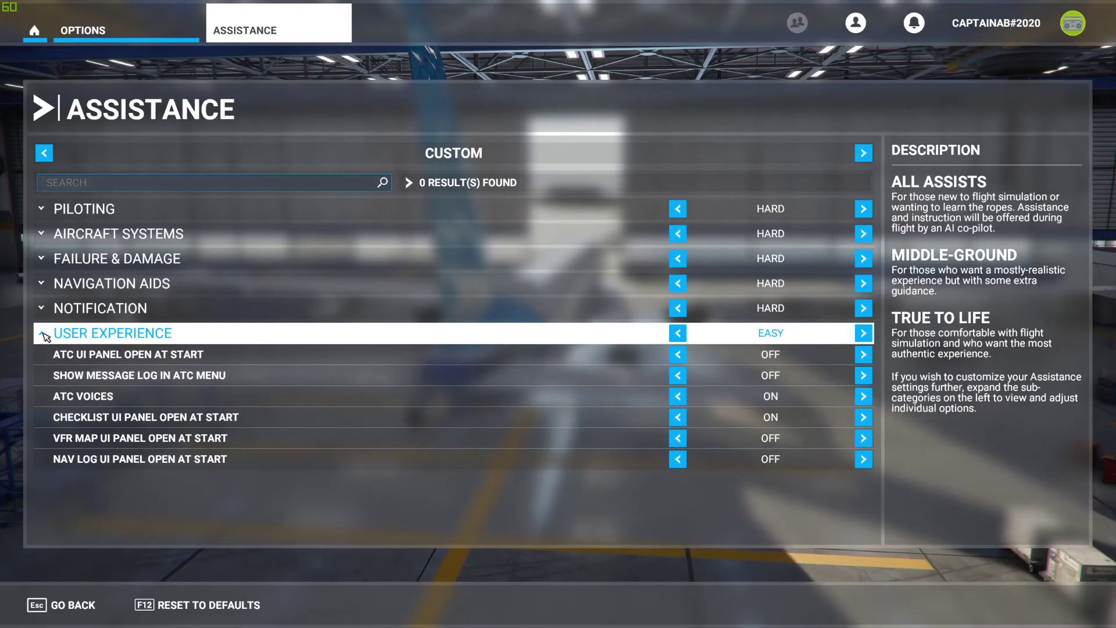
pyautogui.click(678, 397)
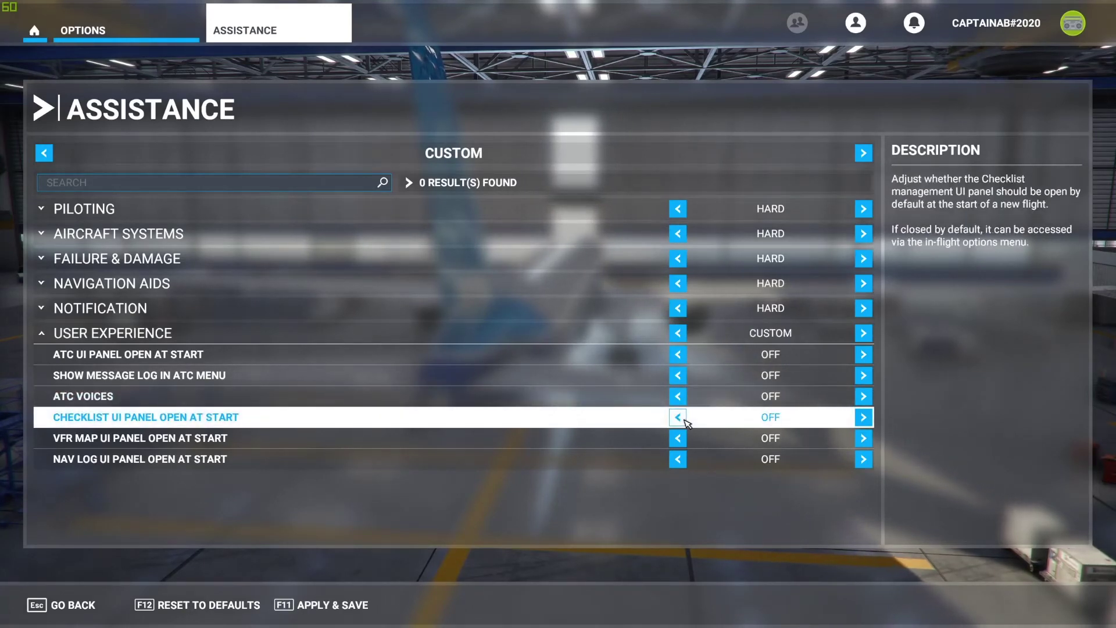
pyautogui.click(43, 332)
# Examine the assistance options for notifications, navigation aids, failure and damage, aircraft systems and piloting.
pyautogui.click(42, 309)
pyautogui.click(43, 311)
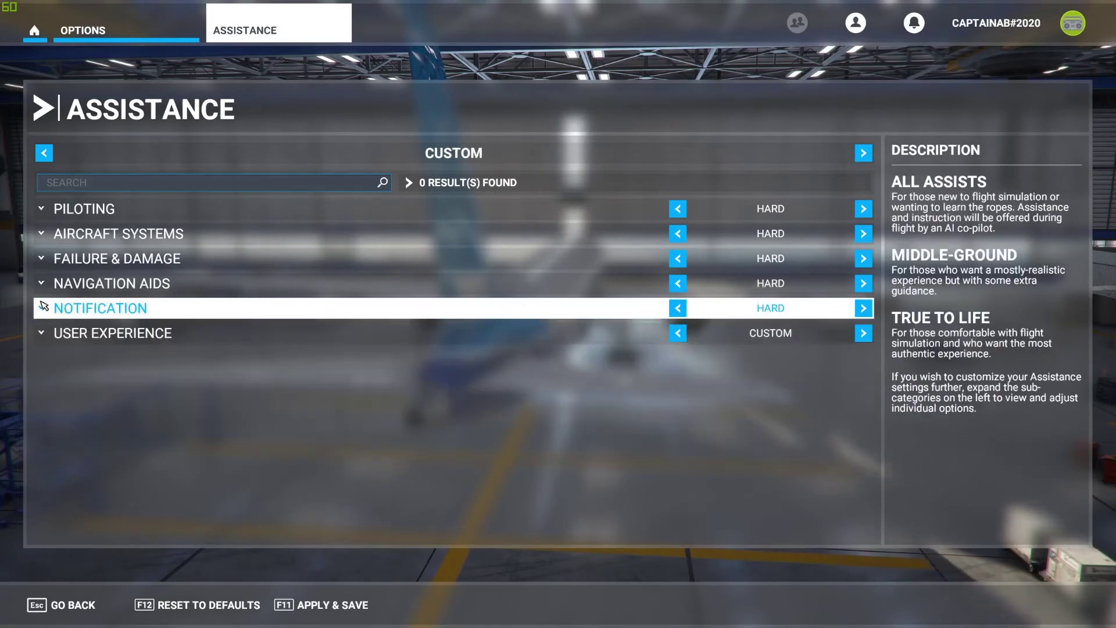
pyautogui.click(43, 286)
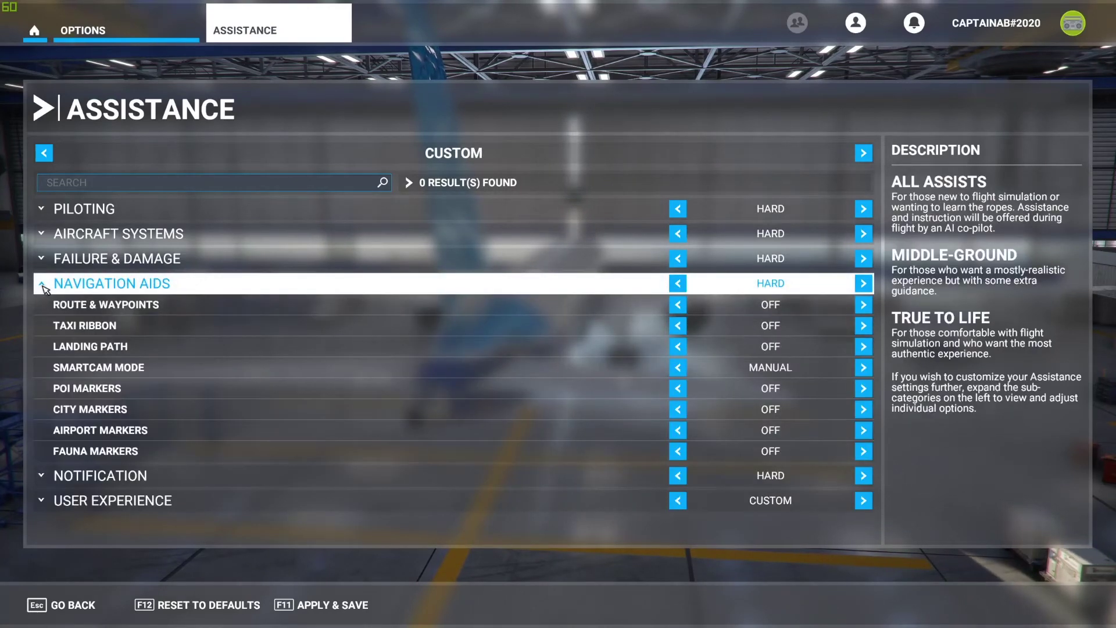
pyautogui.click(44, 285)
pyautogui.click(45, 259)
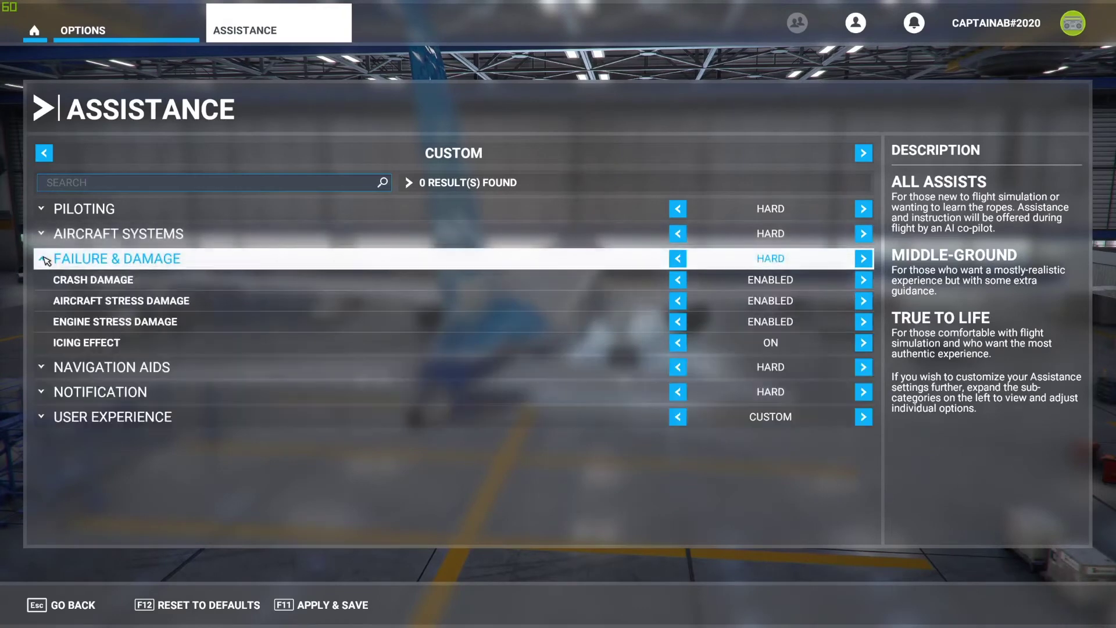
pyautogui.click(45, 259)
pyautogui.click(43, 260)
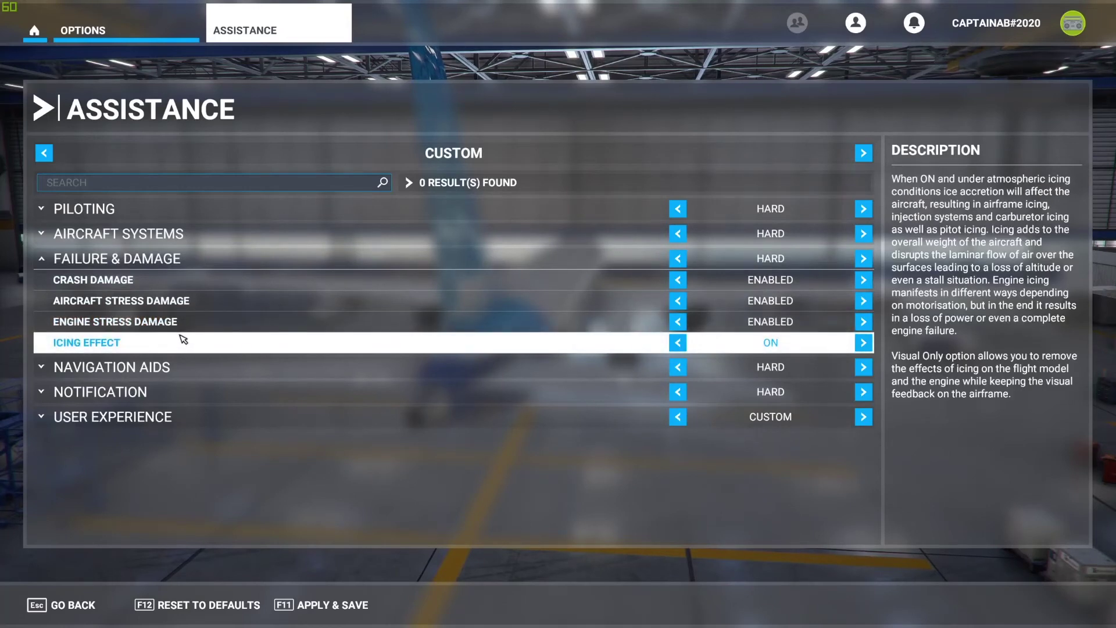
pyautogui.click(41, 234)
pyautogui.click(45, 210)
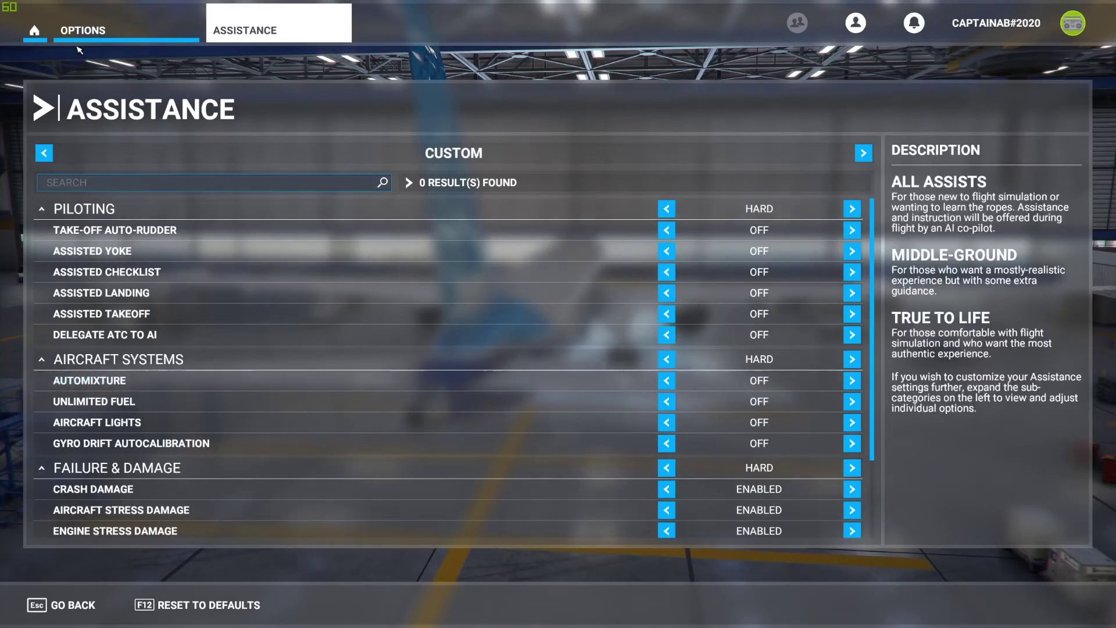
# Open the control options for the keyboard and examine its assigned camera bindings.
pyautogui.click(97, 38)
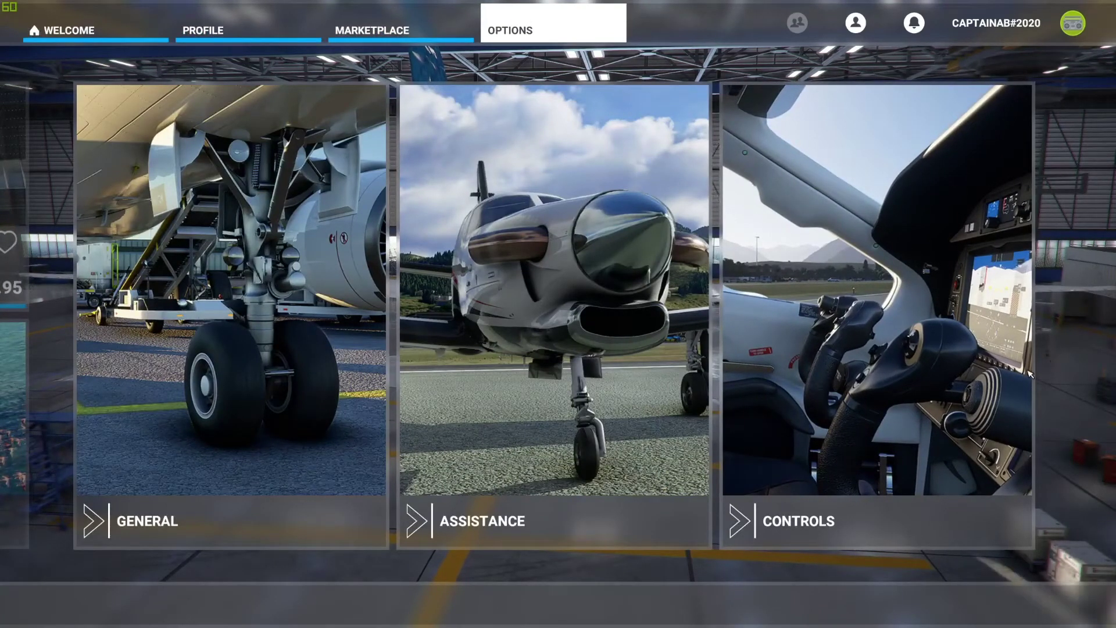
pyautogui.click(766, 454)
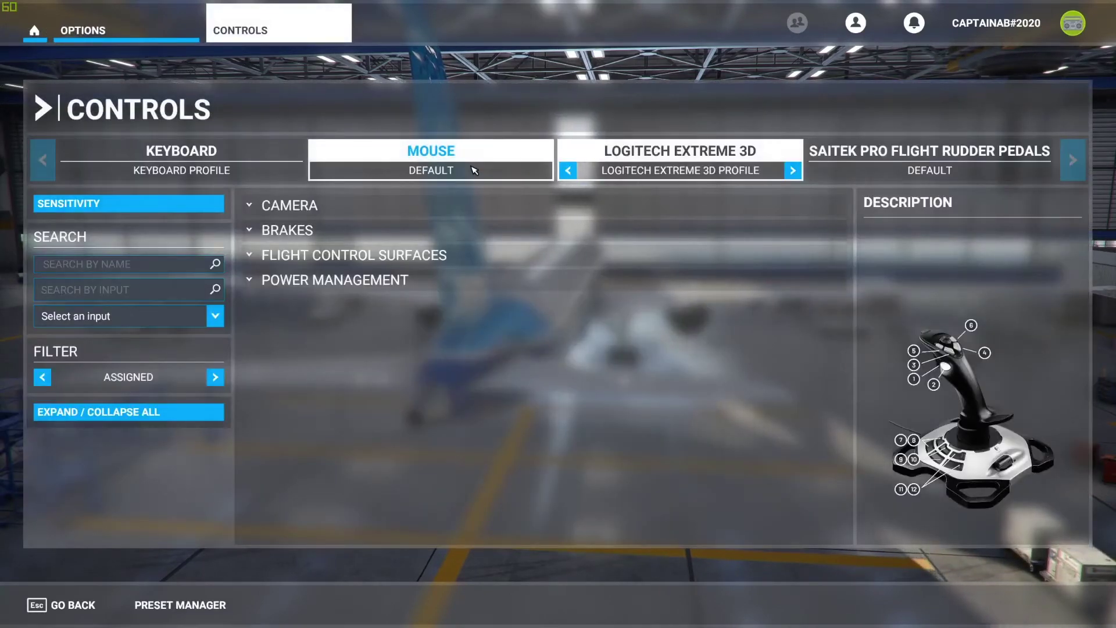
pyautogui.click(182, 156)
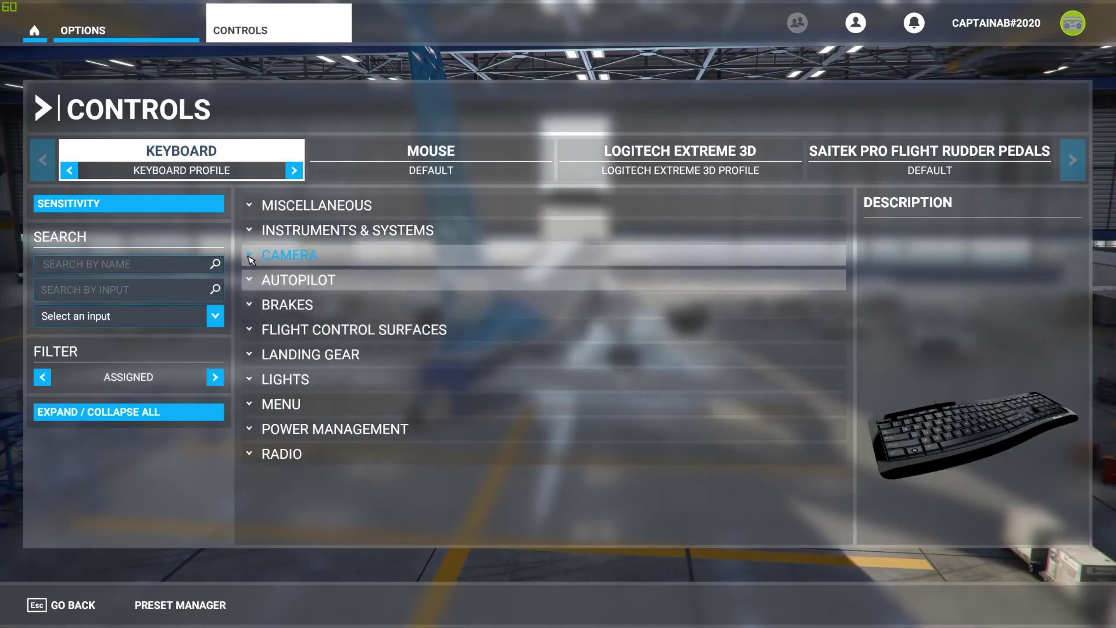
pyautogui.click(251, 257)
pyautogui.scroll(-5, 325, 349)
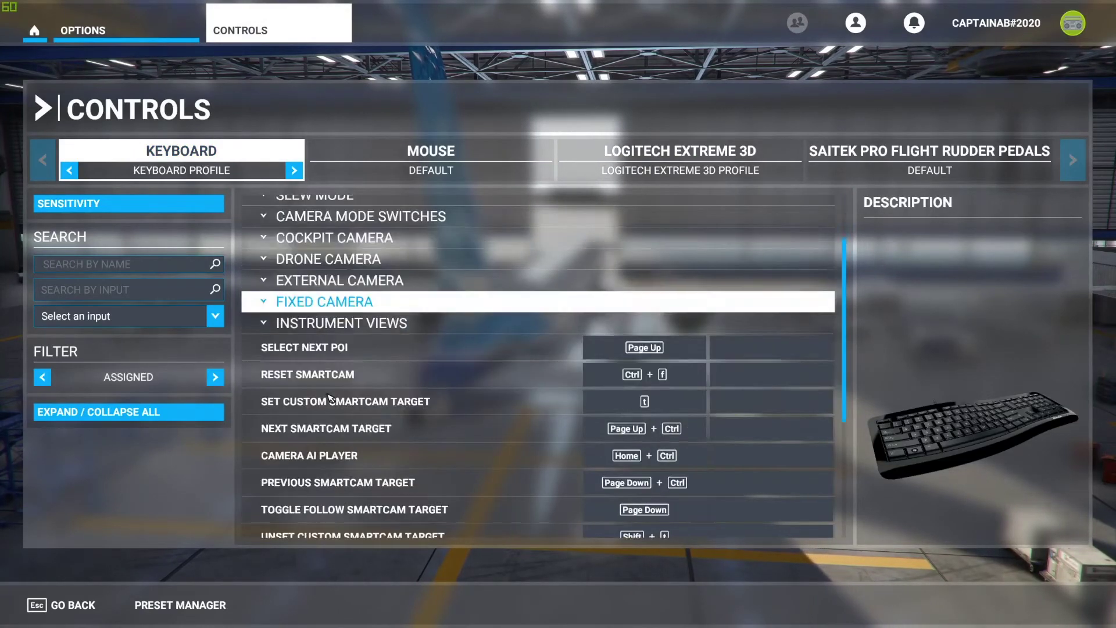
pyautogui.scroll(8, 329, 399)
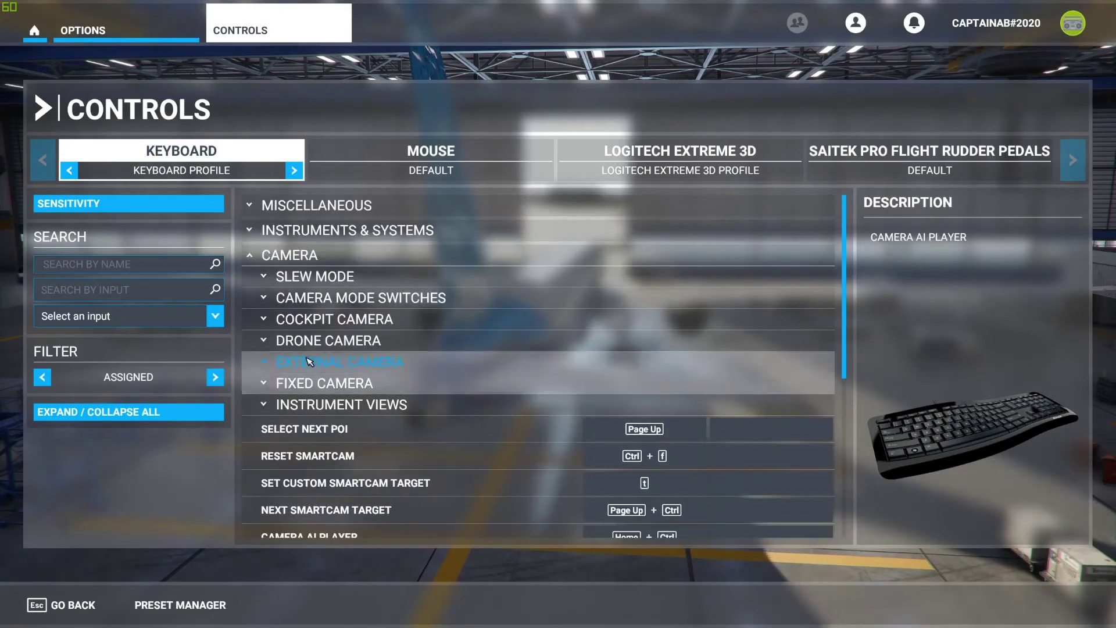
# Examine the keyboard's cockpit camera bindings for pilot views and for loading and saving custom cameras.
pyautogui.click(266, 320)
pyautogui.scroll(-4, 407, 360)
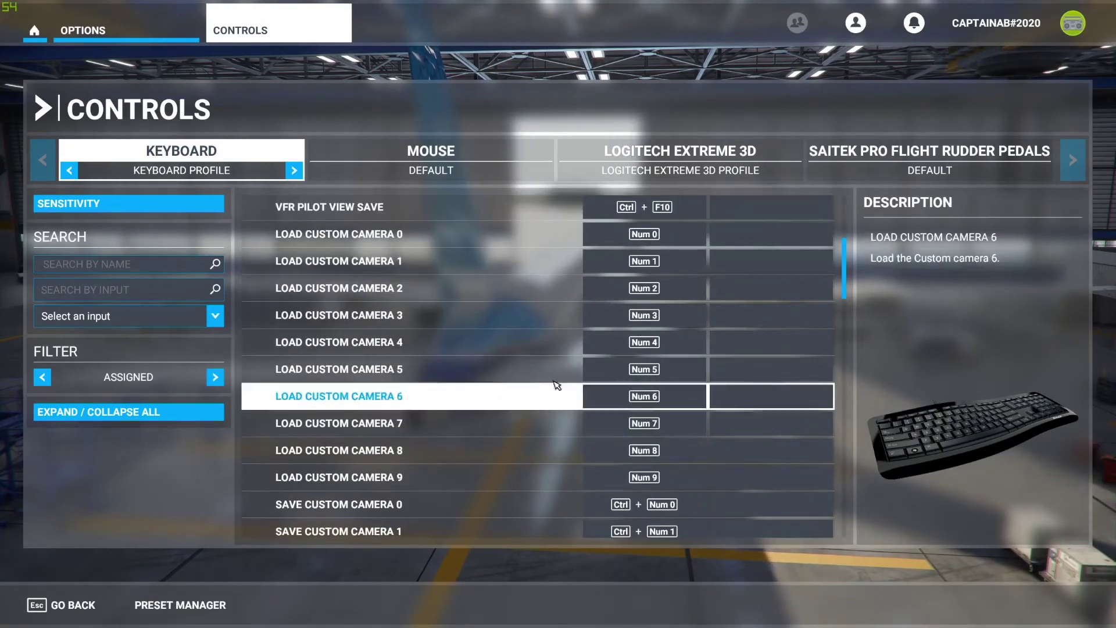
pyautogui.scroll(-5, 640, 290)
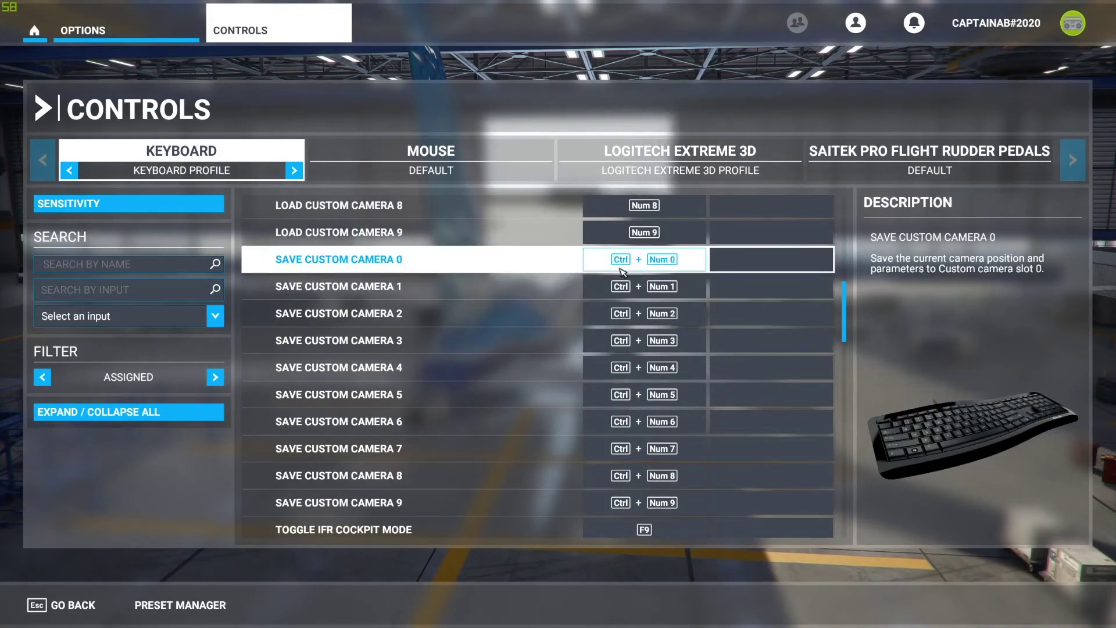
pyautogui.scroll(7, 611, 319)
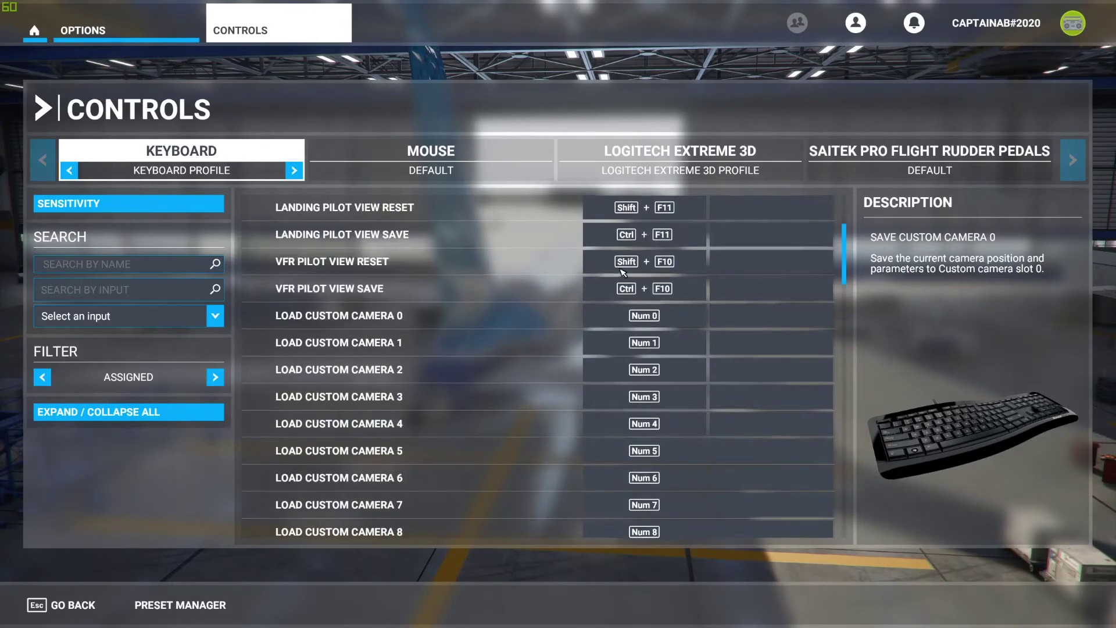
pyautogui.scroll(-2, 602, 361)
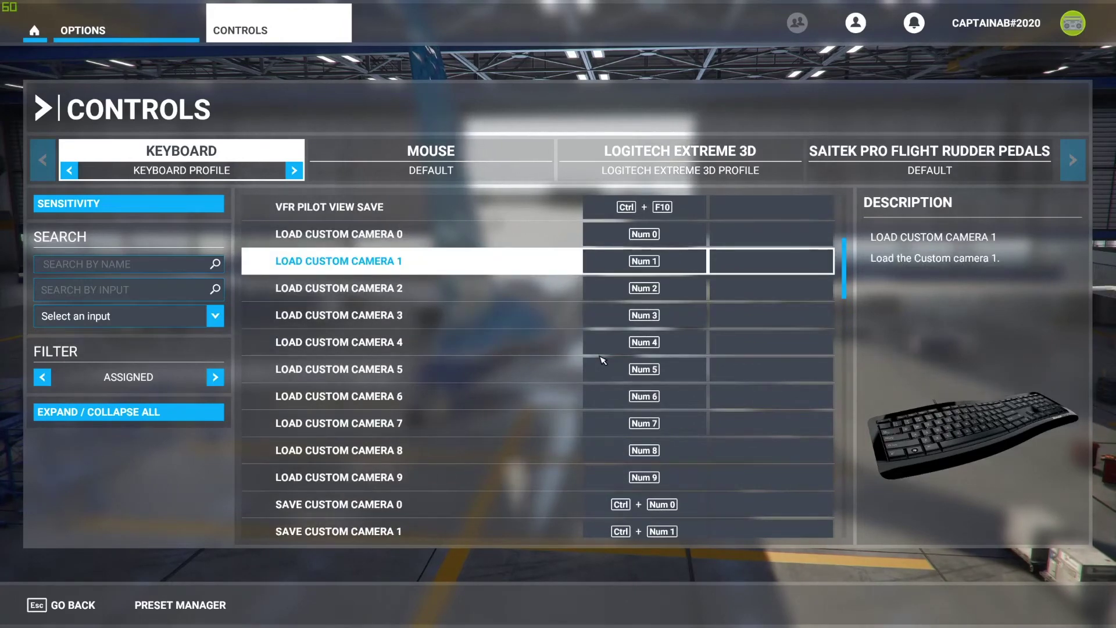
pyautogui.scroll(5, 587, 358)
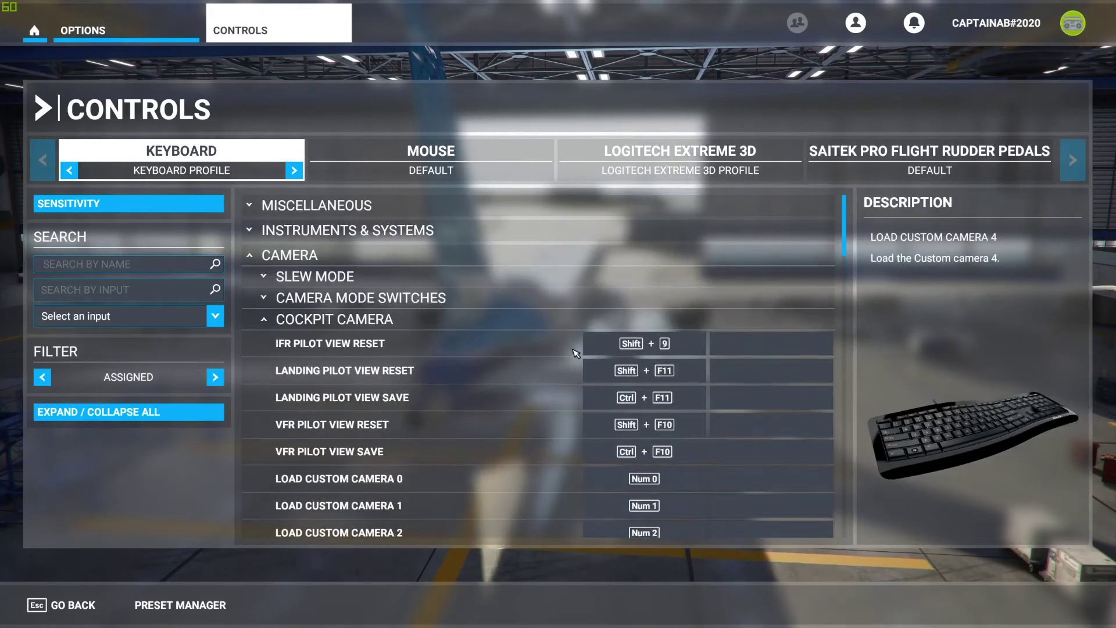
# Open the mouse's control bindings and examine its cockpit camera, external camera, instrument view and radio assignments.
pyautogui.click(479, 171)
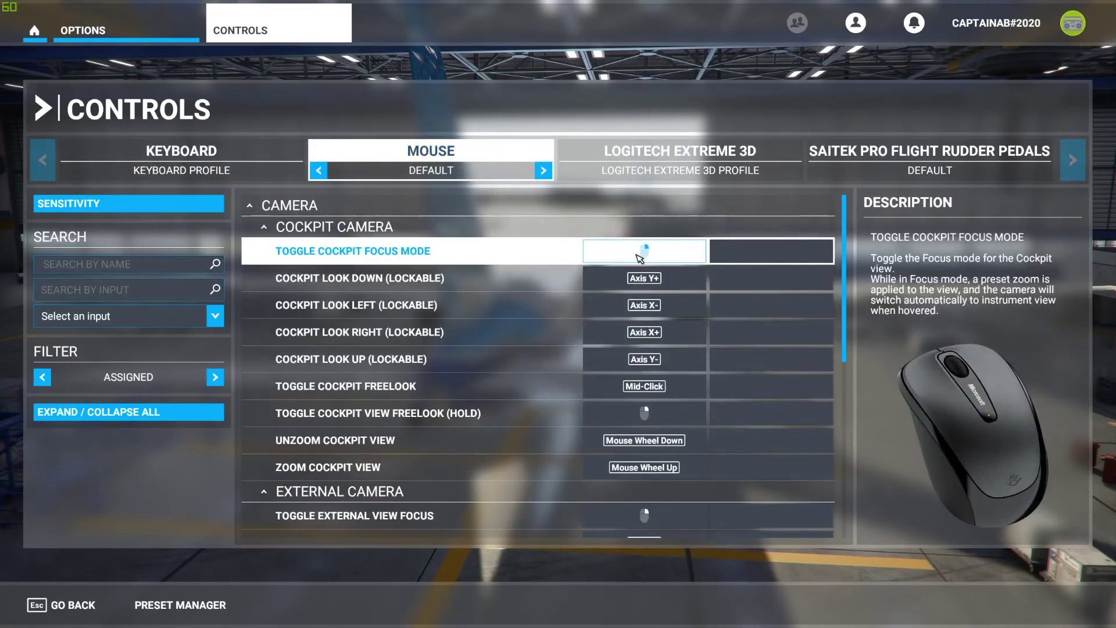
pyautogui.scroll(-5, 558, 291)
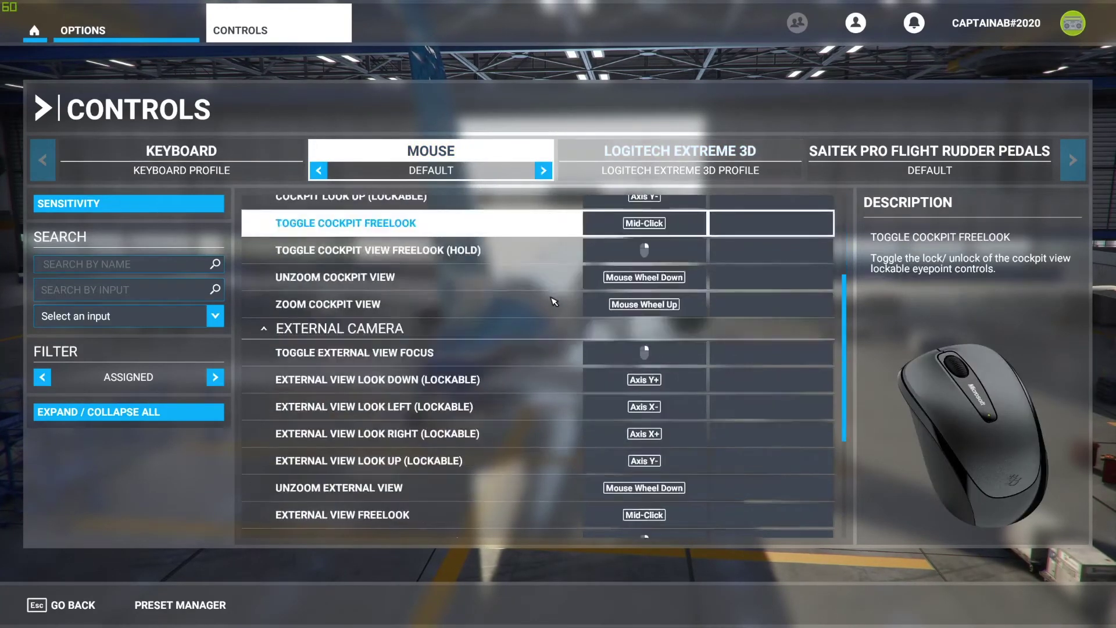
pyautogui.scroll(-1, 554, 301)
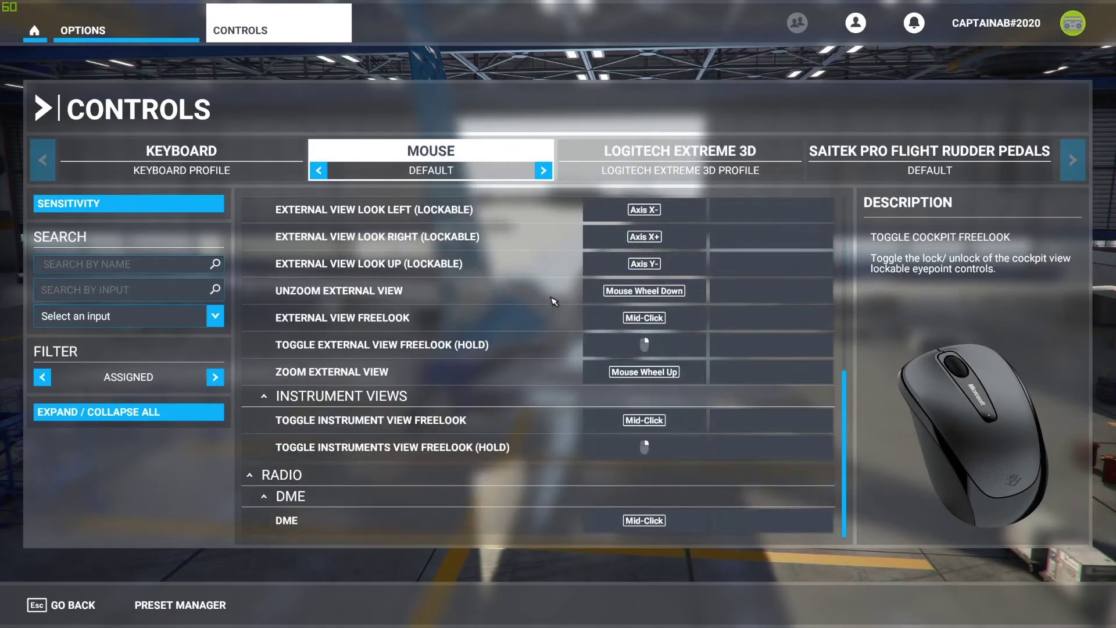
pyautogui.scroll(3, 554, 300)
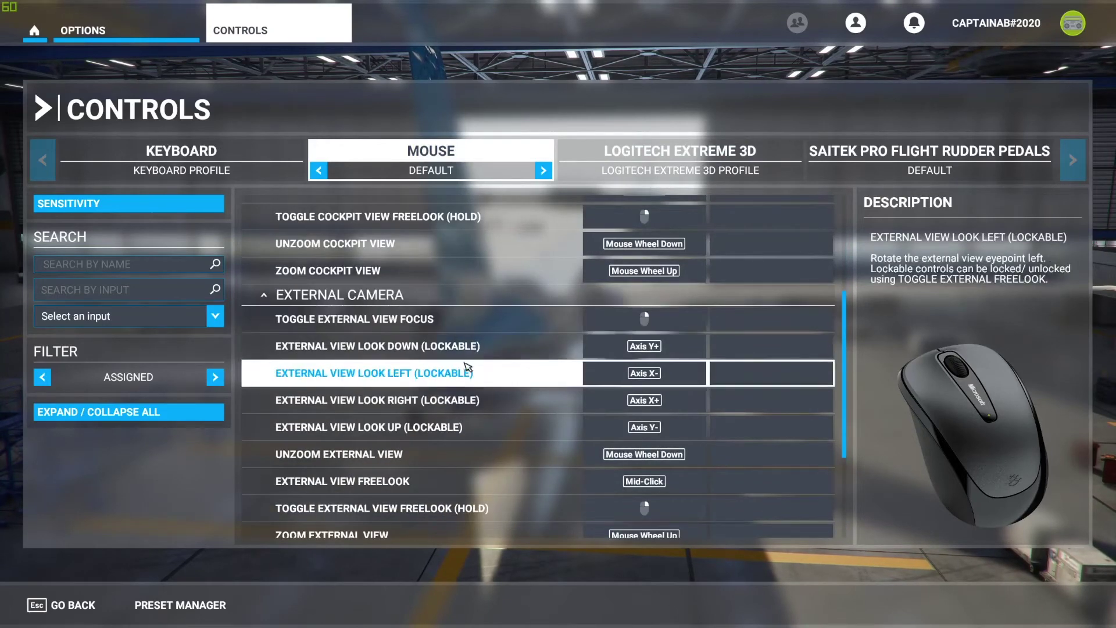
pyautogui.scroll(2, 633, 422)
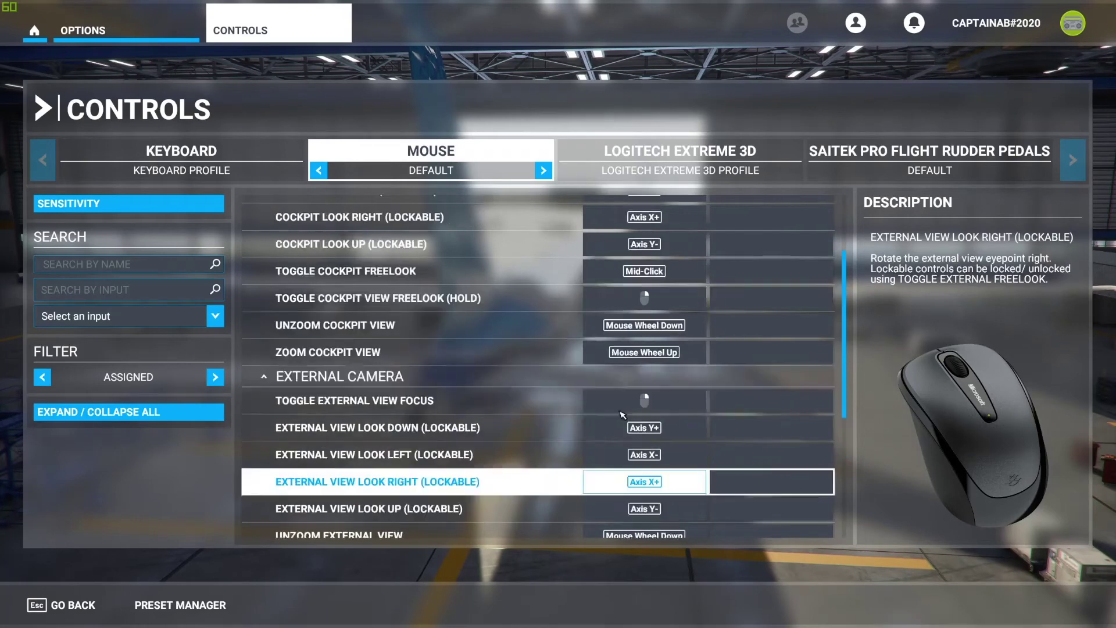
pyautogui.scroll(2, 623, 415)
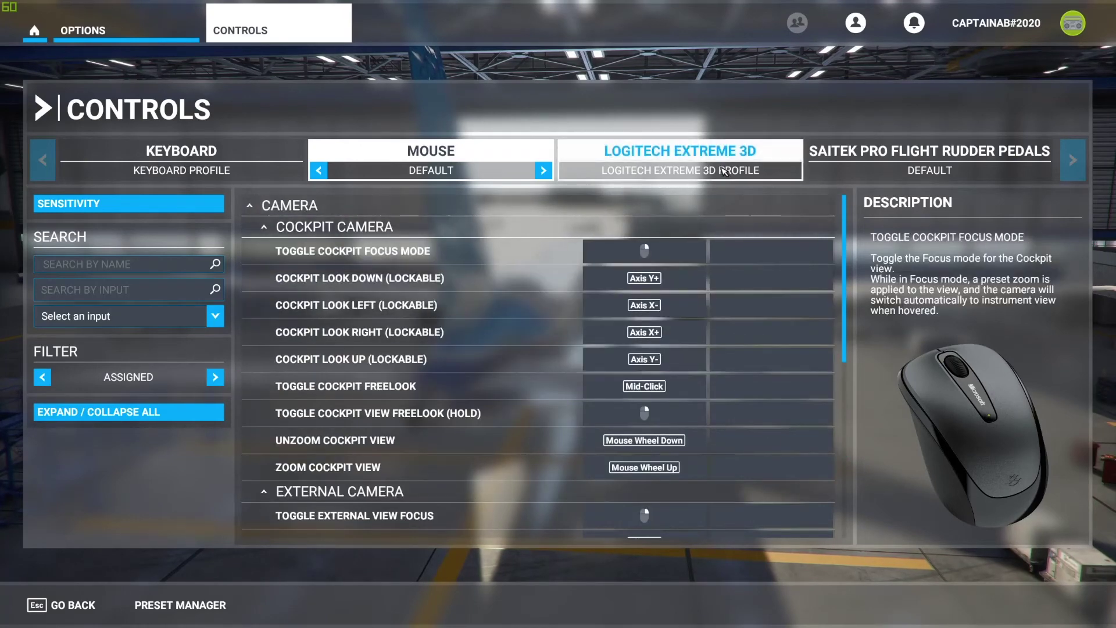
# In the Logitech Extreme 3D bindings, search by input for Joystick Button 5 and for Joystick Button 3.
pyautogui.click(705, 156)
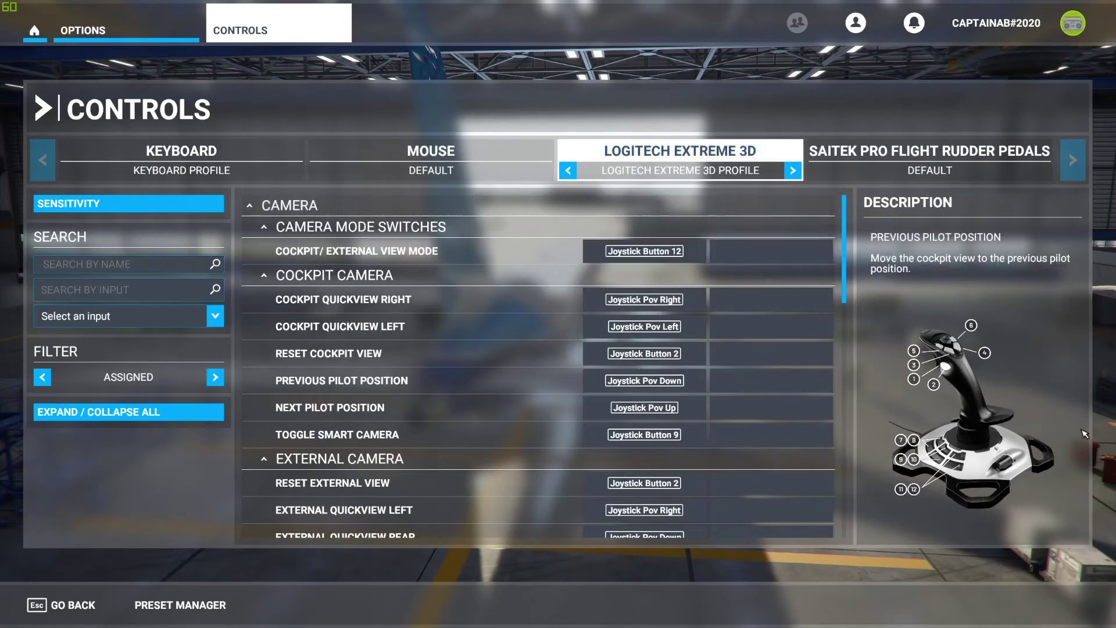
pyautogui.click(117, 299)
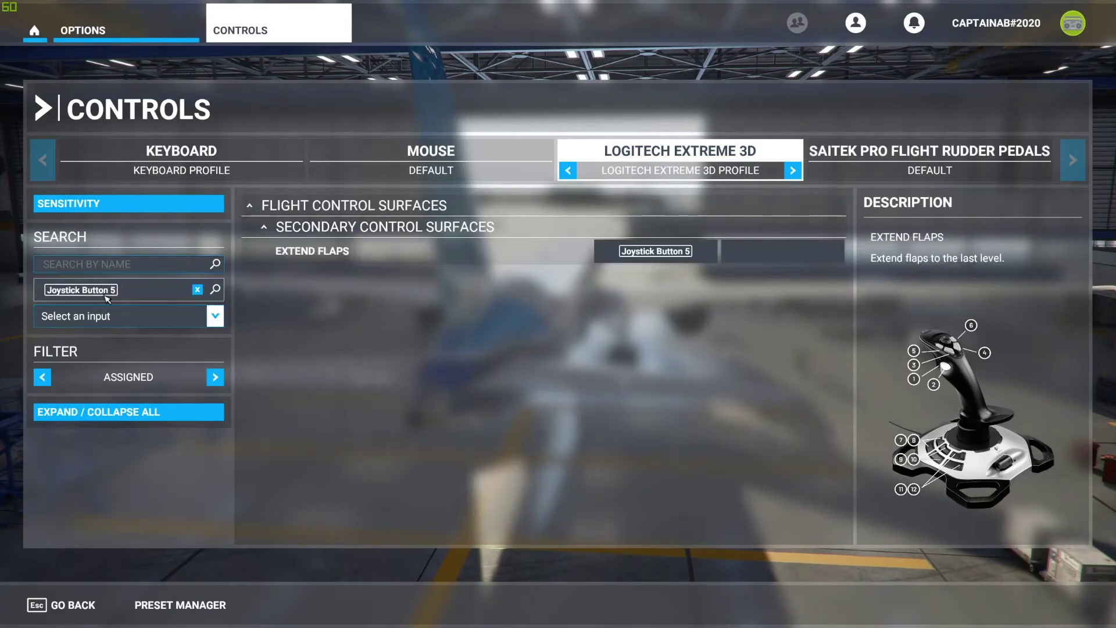
pyautogui.click(197, 290)
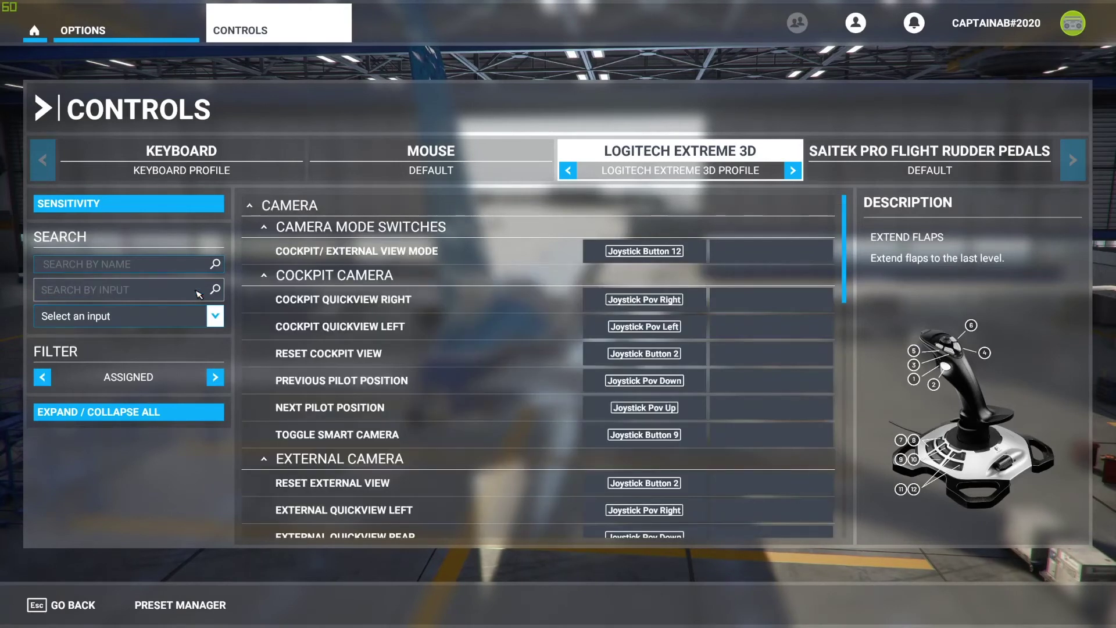
pyautogui.click(198, 293)
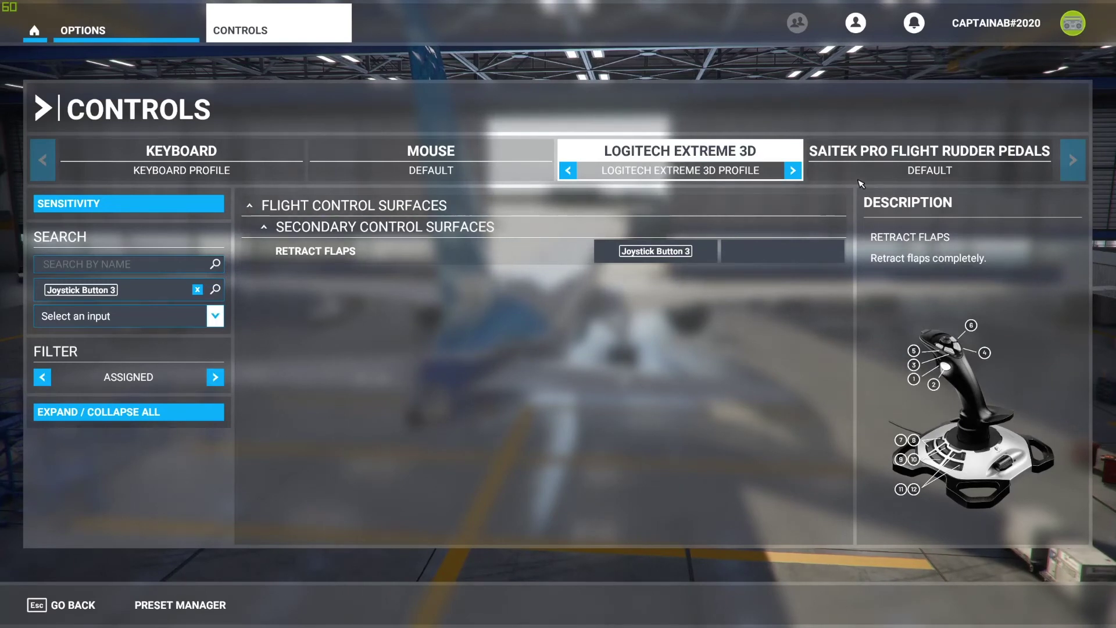
# Examine the brake and rudder axis bindings and the reverse axis option of the Saitek Pro Flight Rudder Pedals.
pyautogui.click(883, 163)
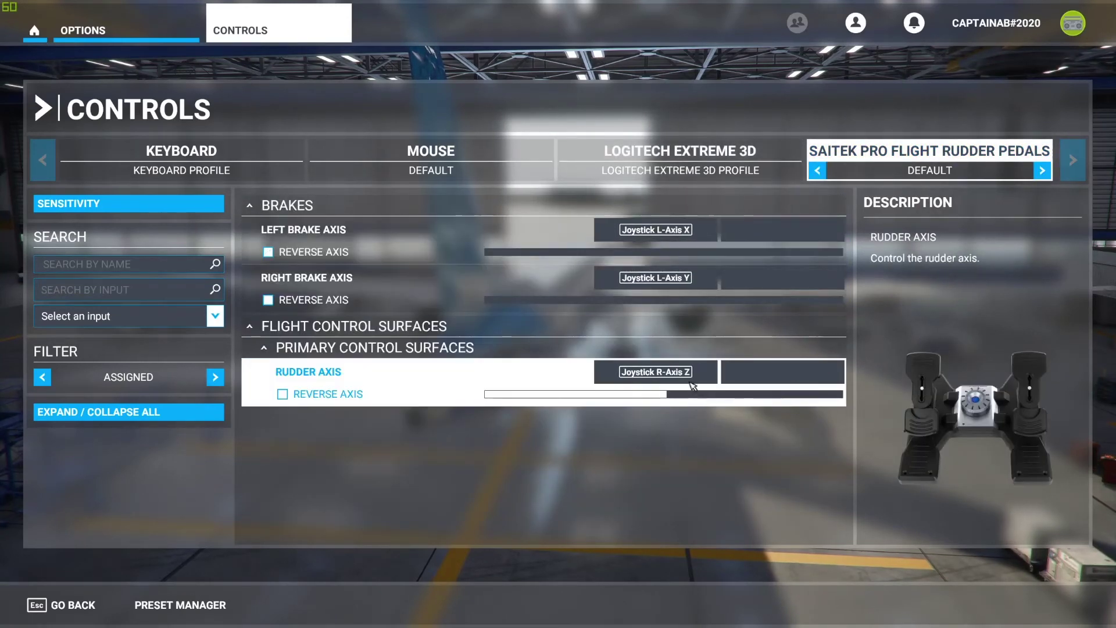
pyautogui.click(363, 395)
pyautogui.click(329, 394)
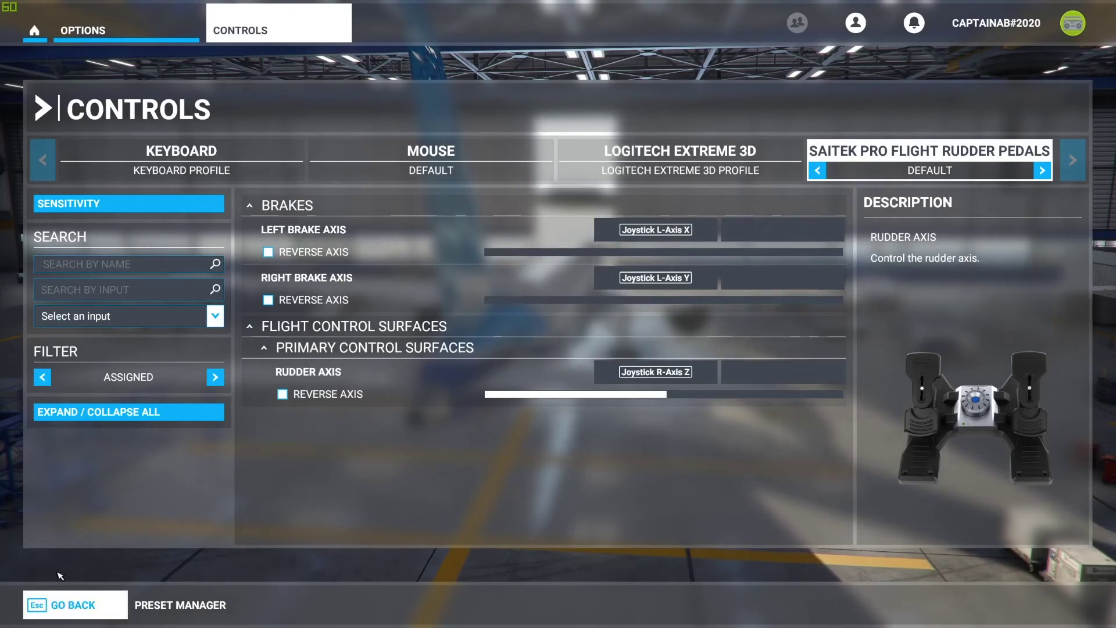
# Review the keyboard and Logitech Extreme 3D bindings once more and leave the control options.
pyautogui.click(181, 152)
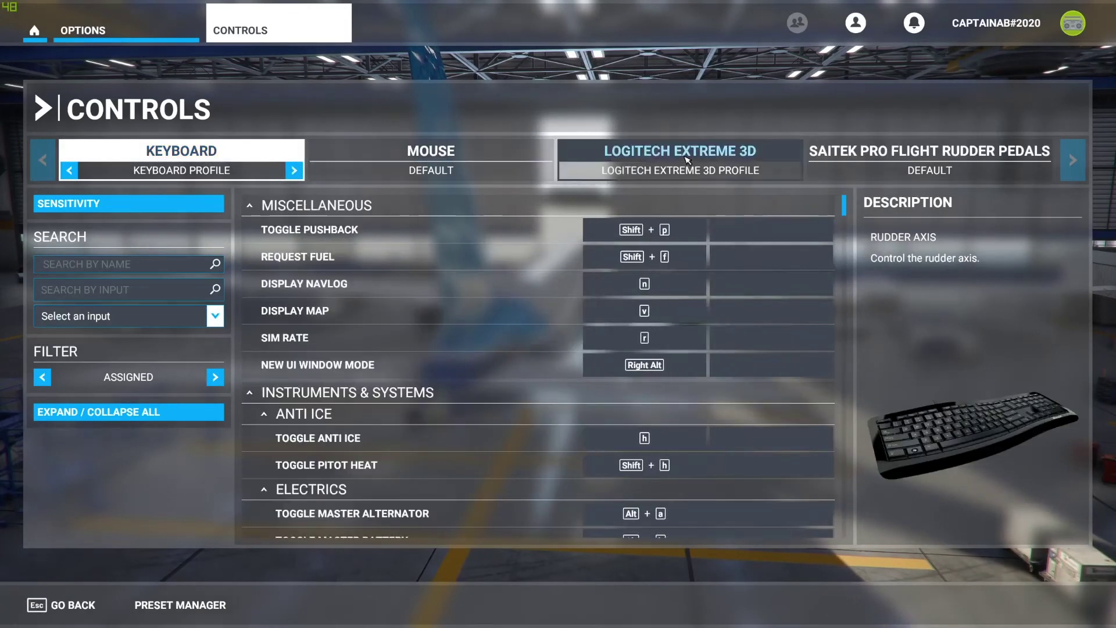
pyautogui.click(687, 160)
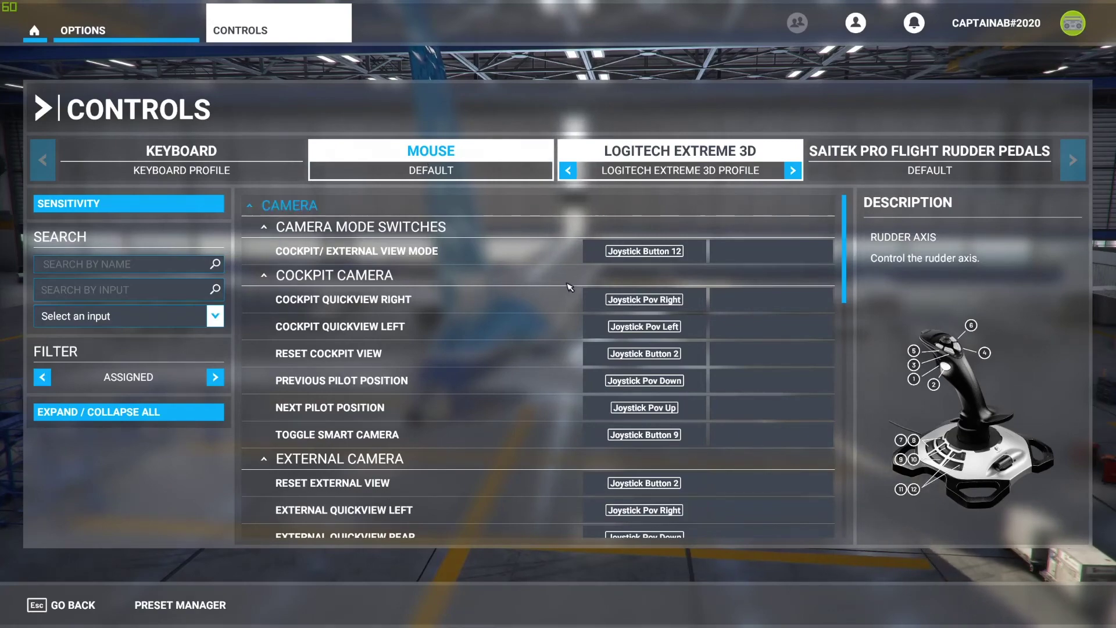
pyautogui.scroll(-3, 569, 287)
pyautogui.scroll(3, 569, 407)
pyautogui.press('Escape')
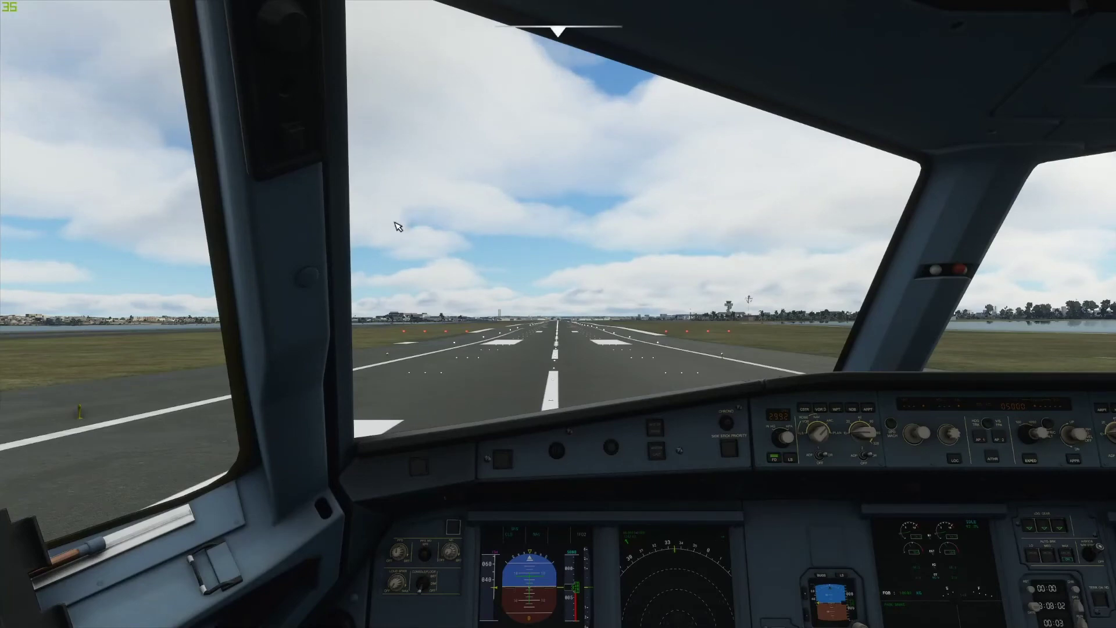
# During the flight, set the cockpit camera zoom to 80 in the general options, save the change and resume the flight.
pyautogui.press('Escape')
pyautogui.click(222, 396)
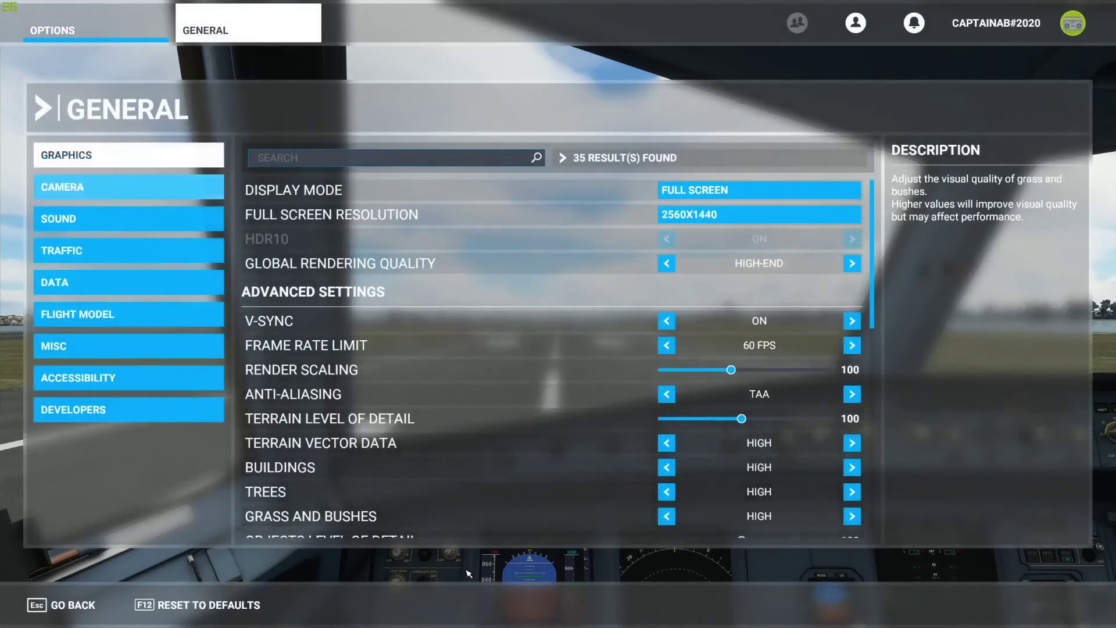
pyautogui.click(167, 187)
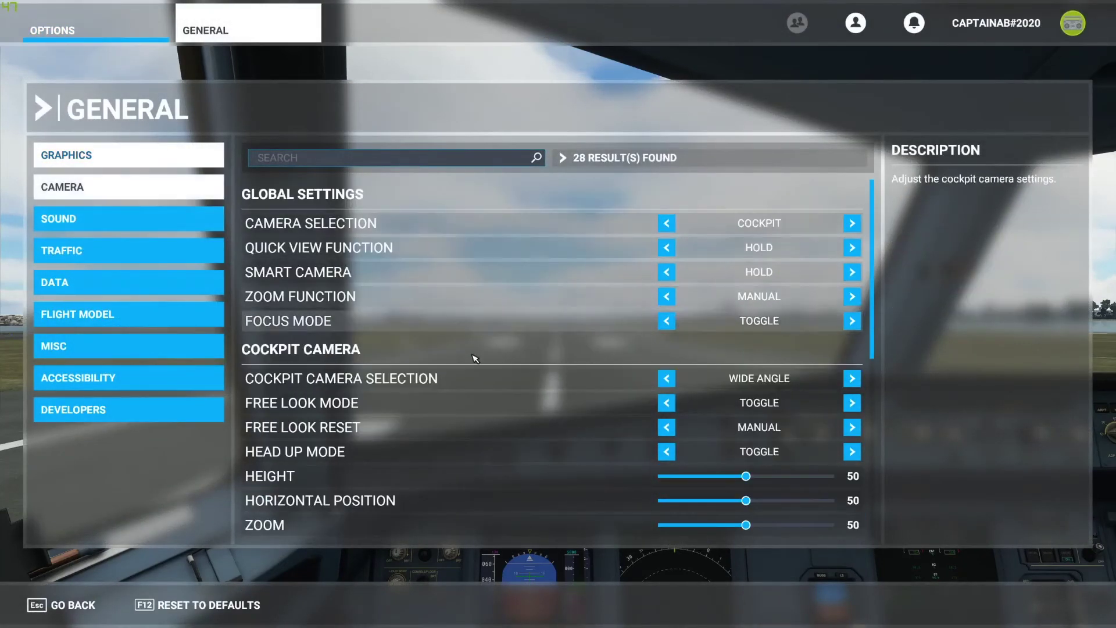
pyautogui.scroll(-3, 475, 359)
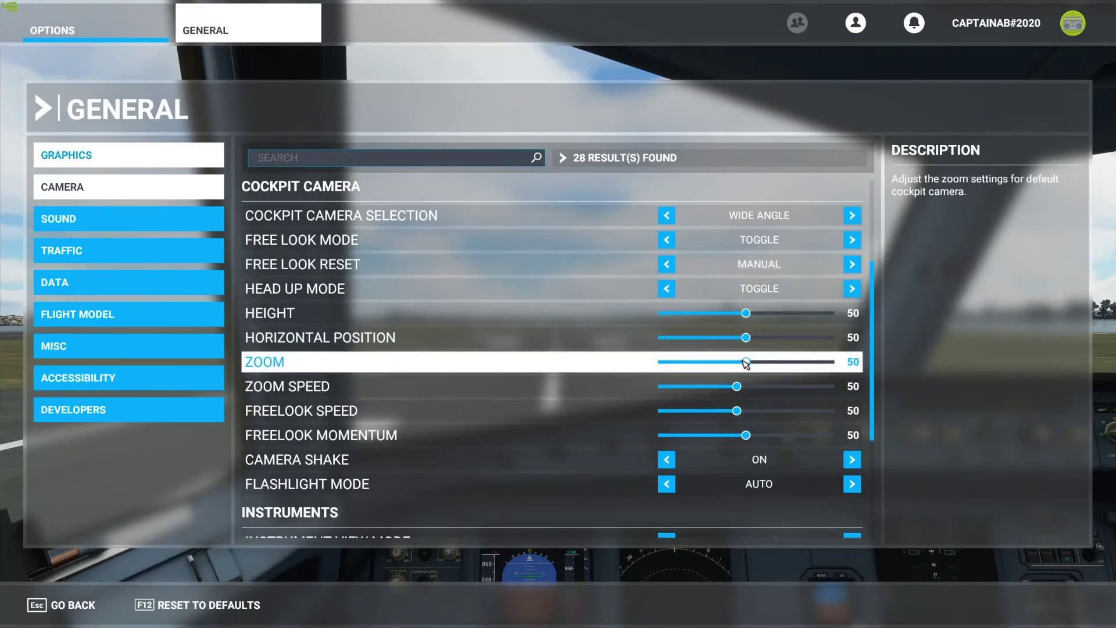
pyautogui.moveTo(746, 363); pyautogui.dragTo(797, 361)
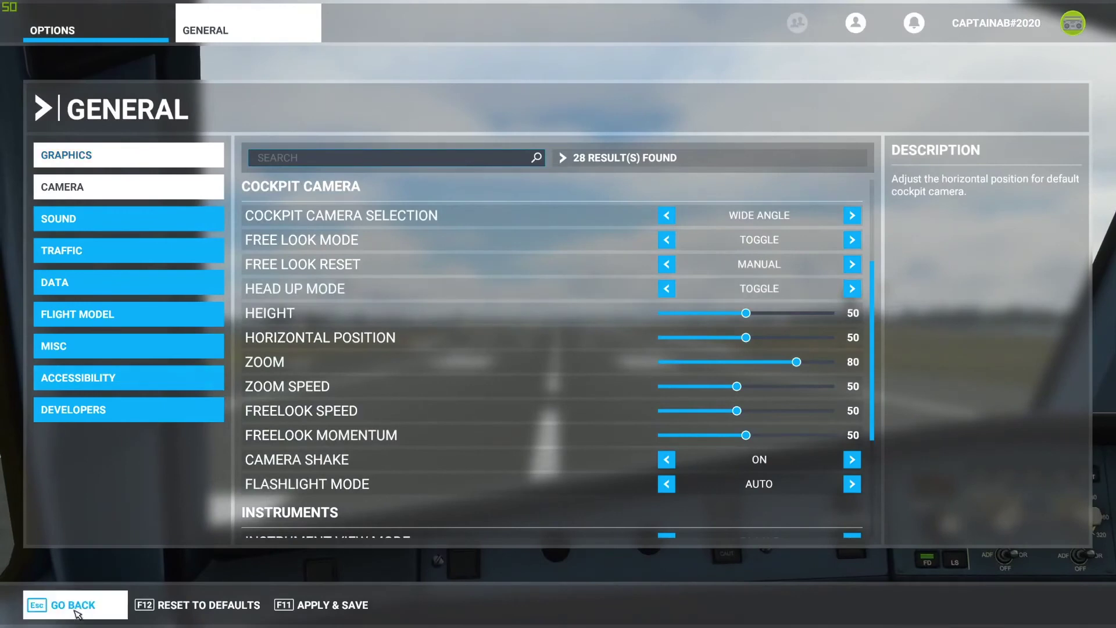
pyautogui.click(333, 608)
pyautogui.click(41, 604)
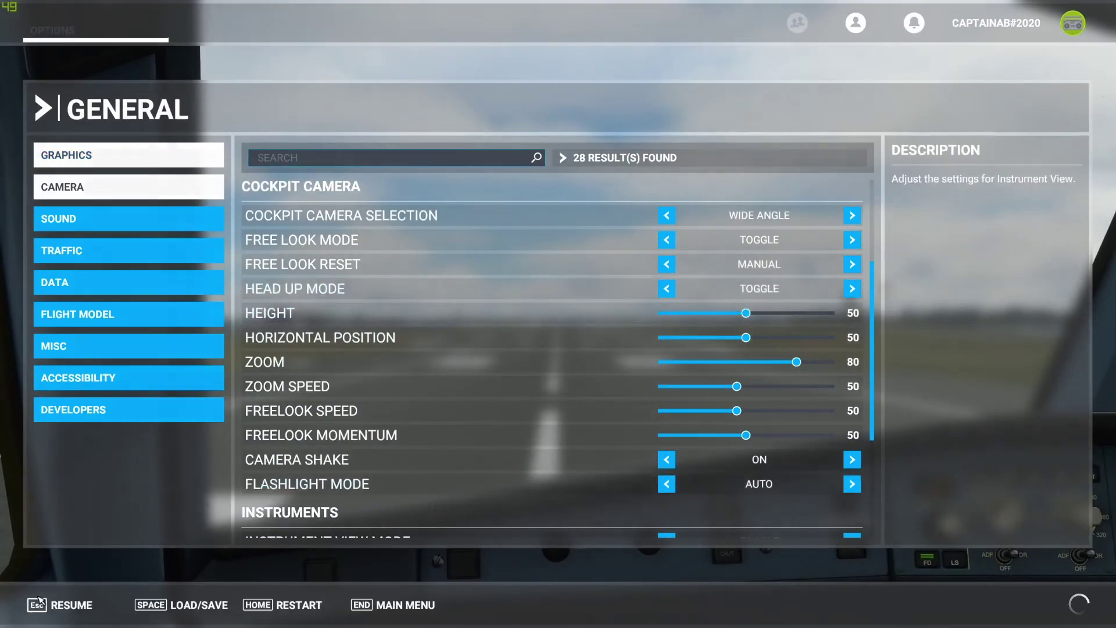
pyautogui.click(41, 604)
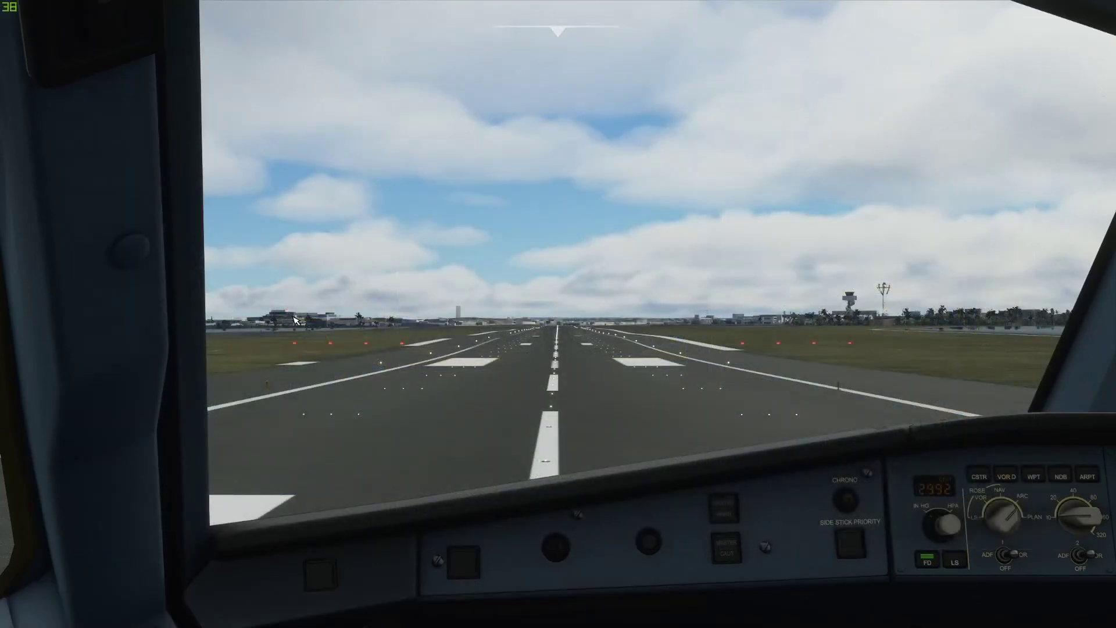
# Reopen the general camera options from the flight and lower the cockpit camera zoom back to 50.
pyautogui.press('Escape')
pyautogui.click(200, 456)
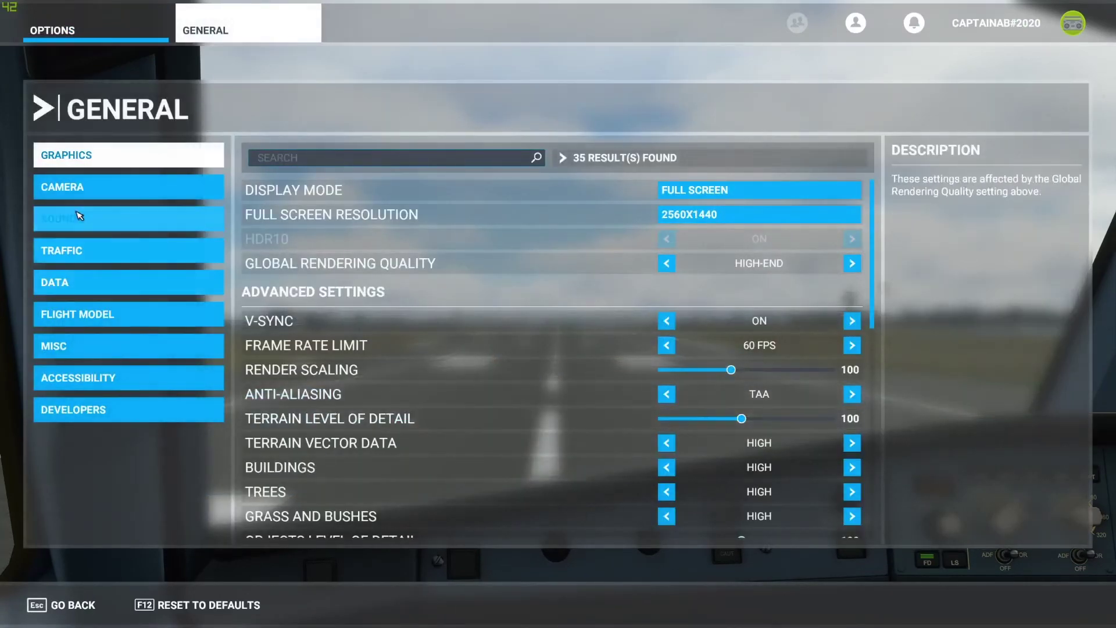
pyautogui.click(77, 186)
pyautogui.scroll(-2, 692, 430)
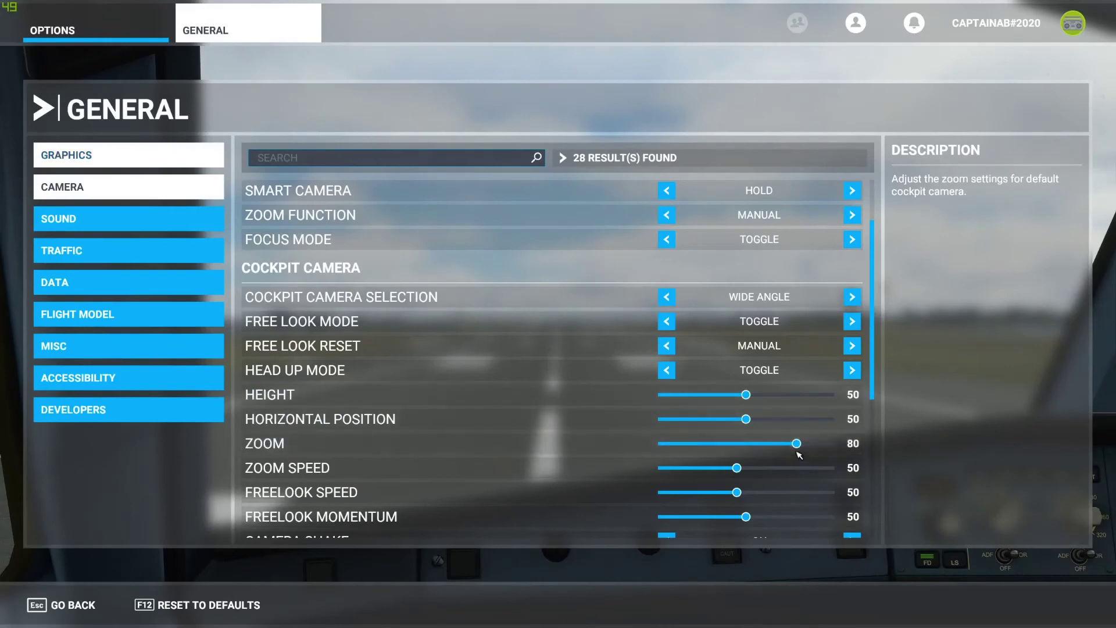
pyautogui.moveTo(796, 444); pyautogui.dragTo(748, 443)
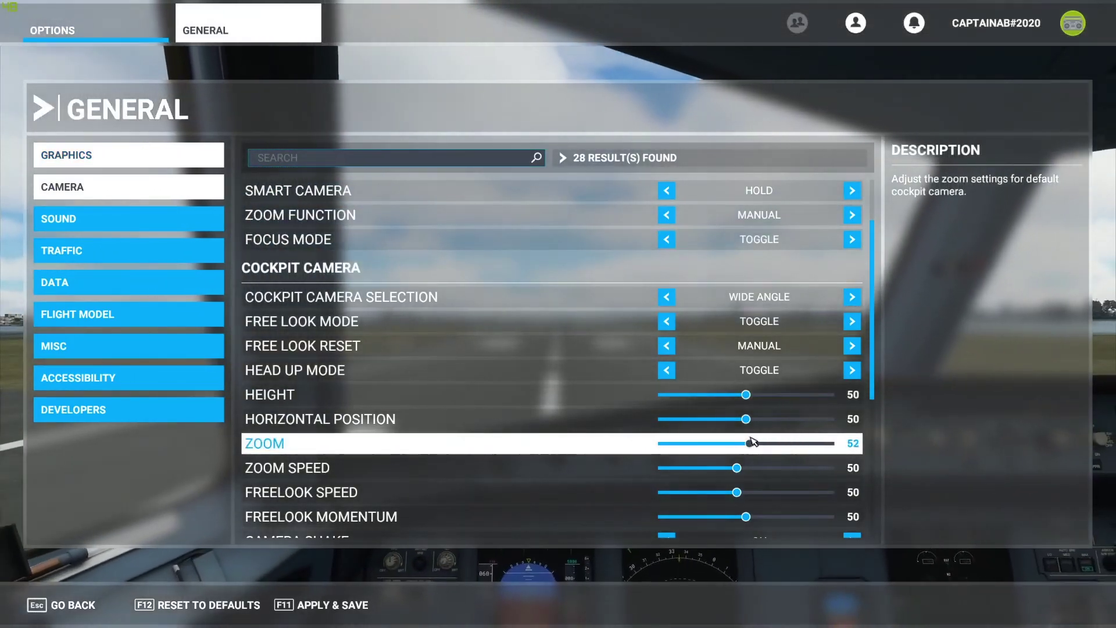
# Lower the master volume to 34 in the sound options, save the changes and return to the cockpit.
pyautogui.click(119, 225)
pyautogui.scroll(-2, 511, 356)
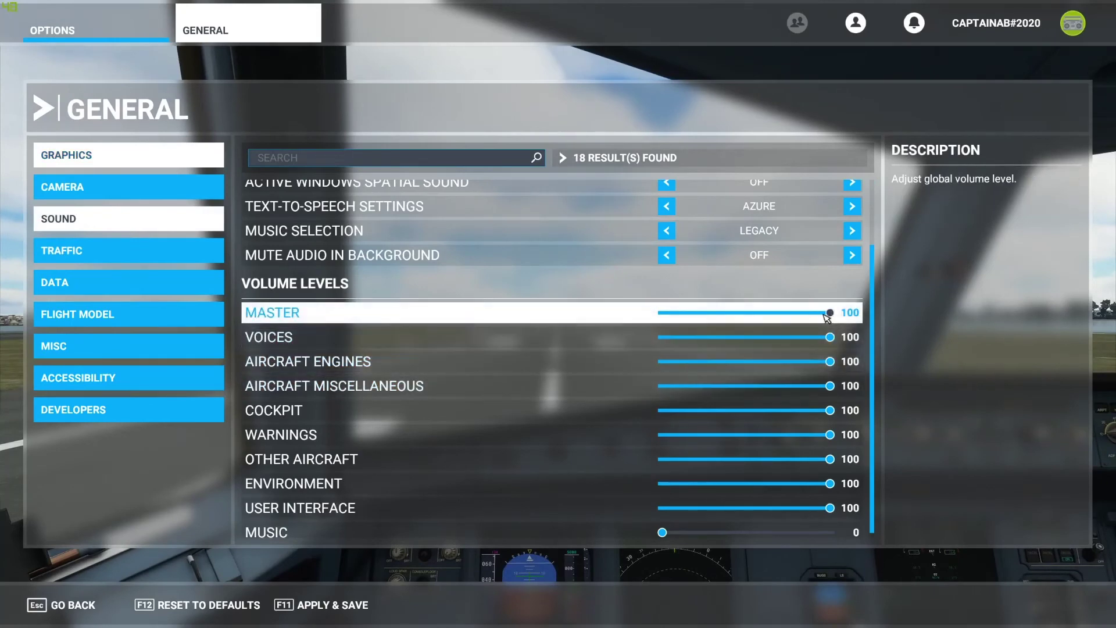
pyautogui.moveTo(723, 317); pyautogui.dragTo(715, 317)
pyautogui.click(320, 605)
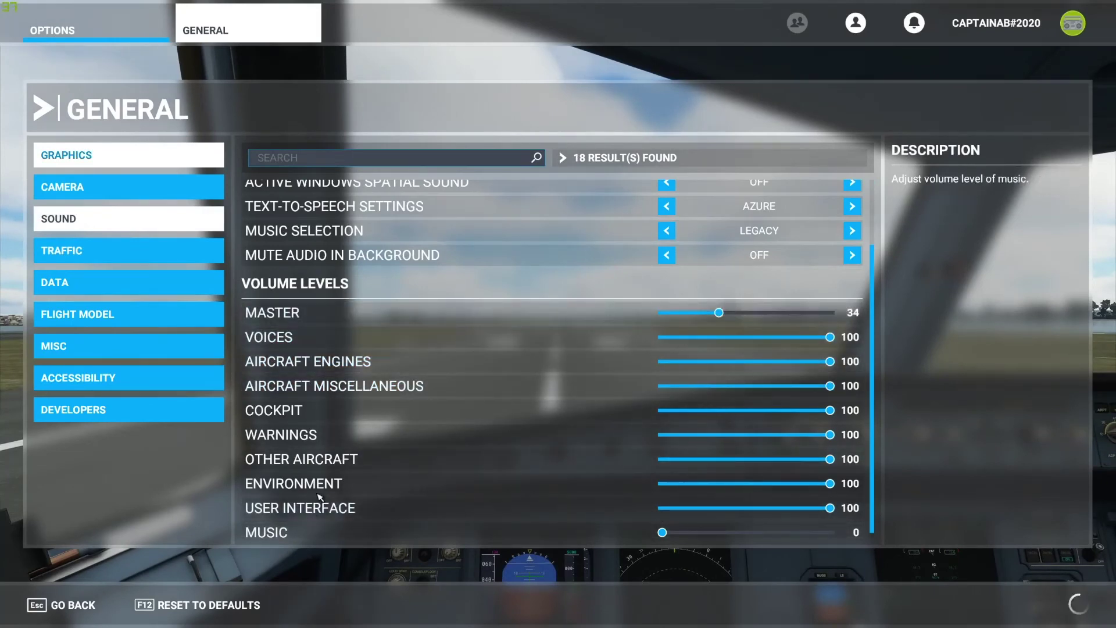
pyautogui.click(76, 605)
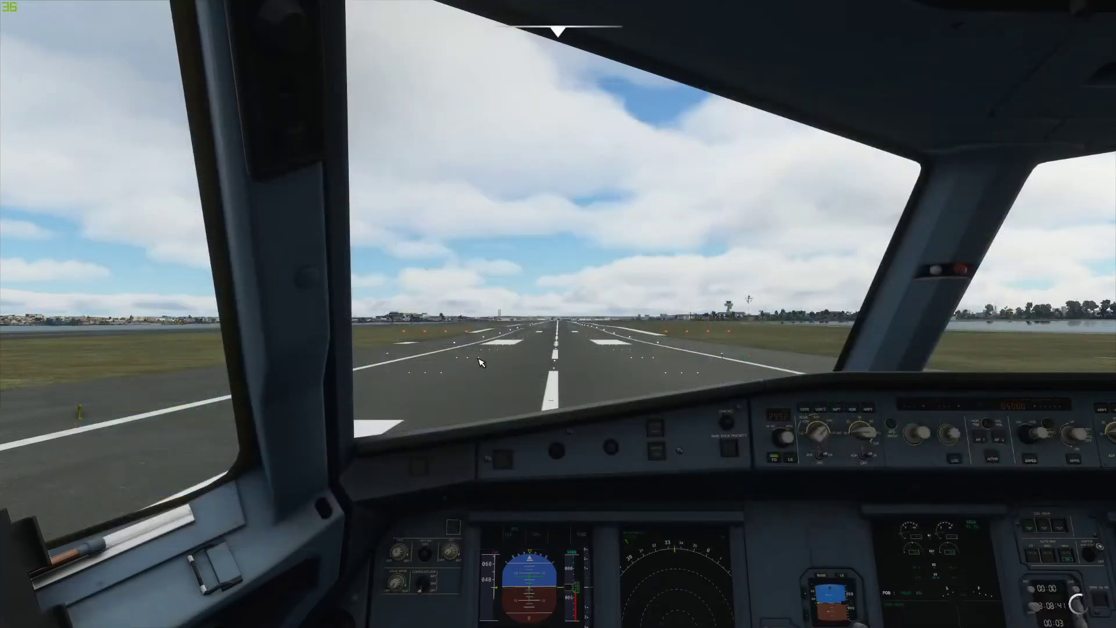
# Restore the master volume to 100 in the general sound options, save the change and resume the flight.
pyautogui.moveTo(550, 46)
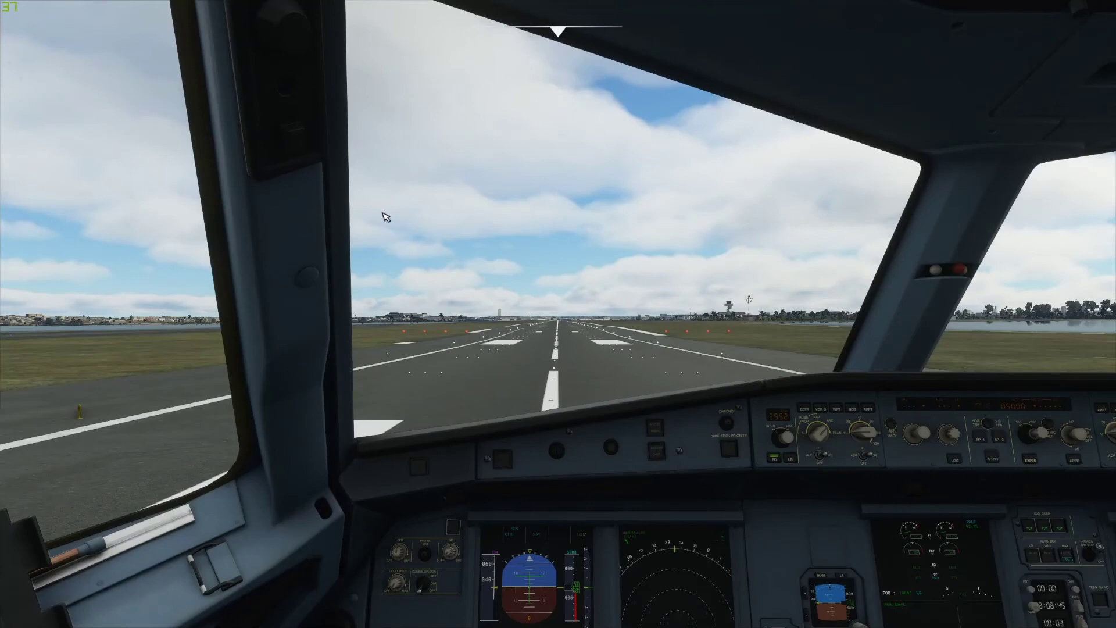
pyautogui.press('Escape')
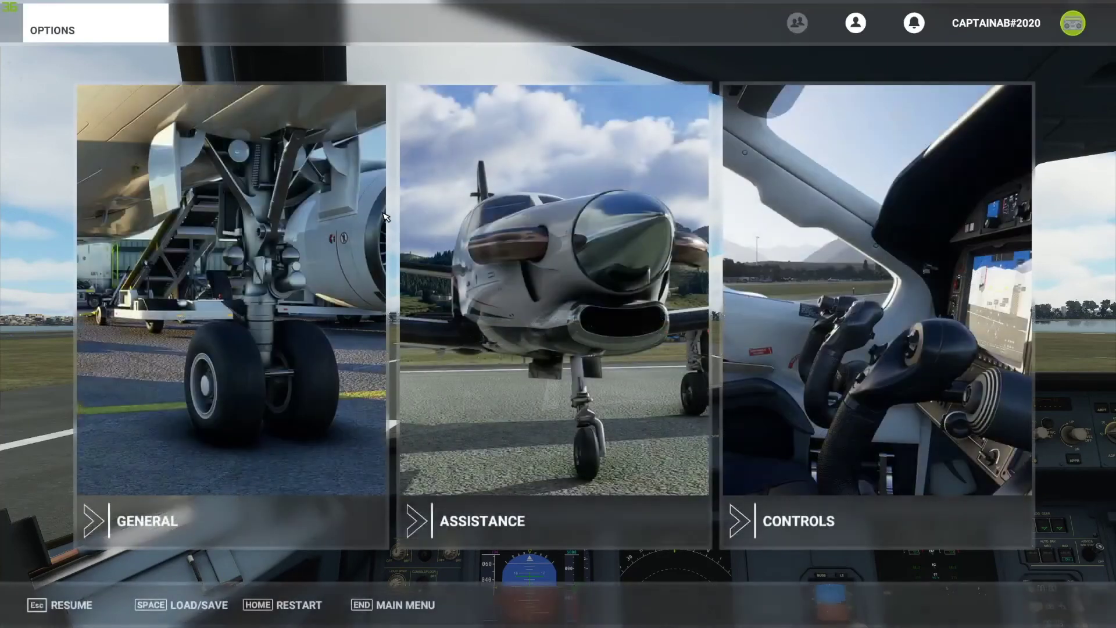
pyautogui.click(279, 425)
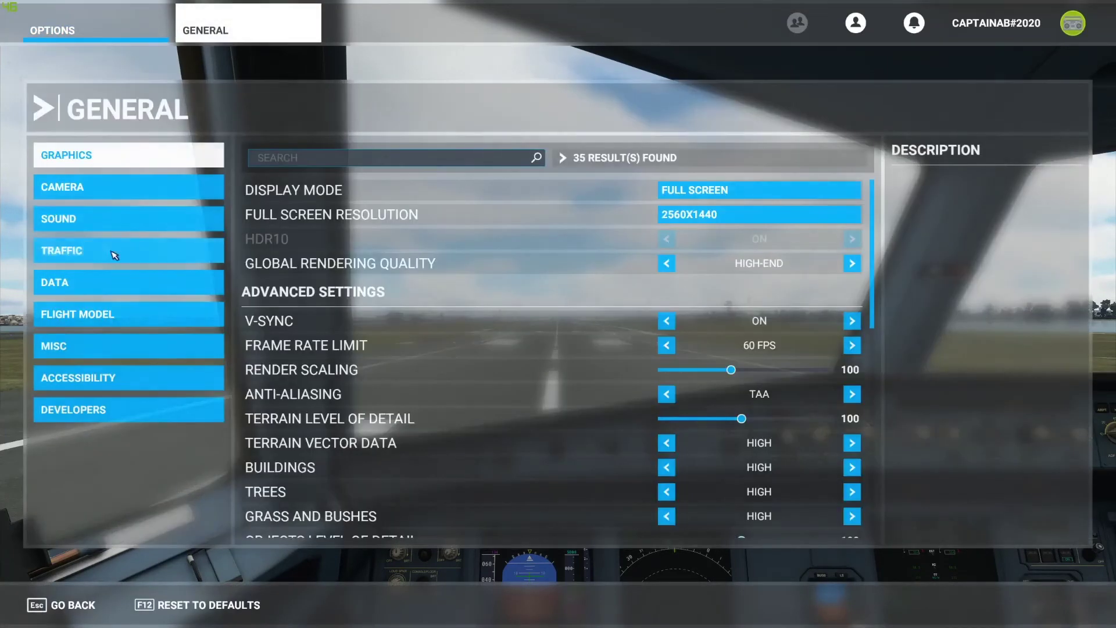
pyautogui.click(108, 221)
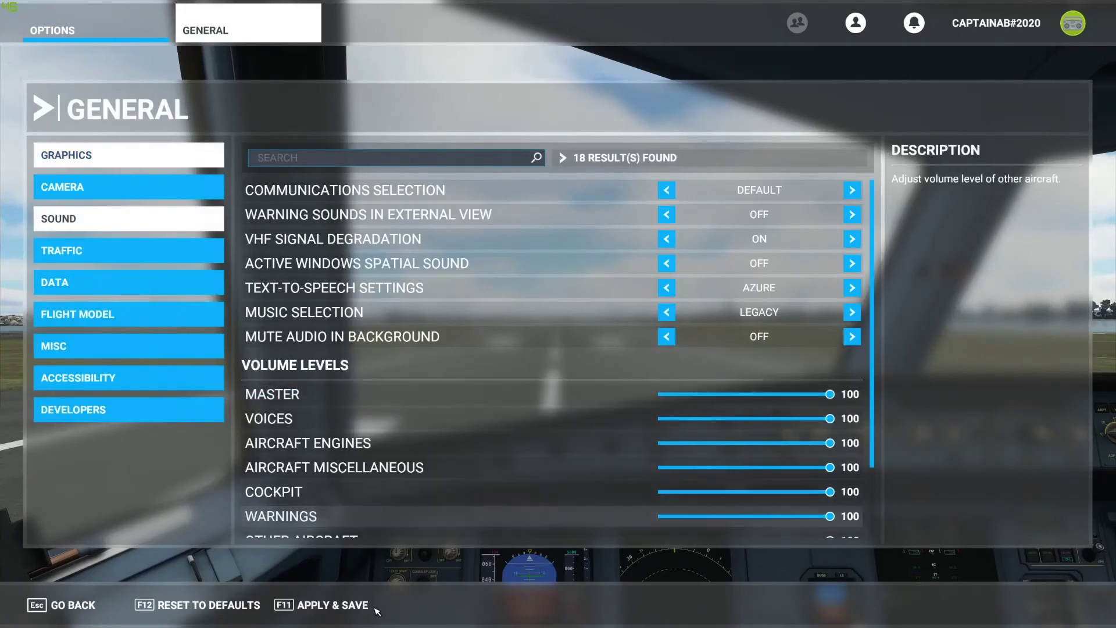
pyautogui.click(320, 605)
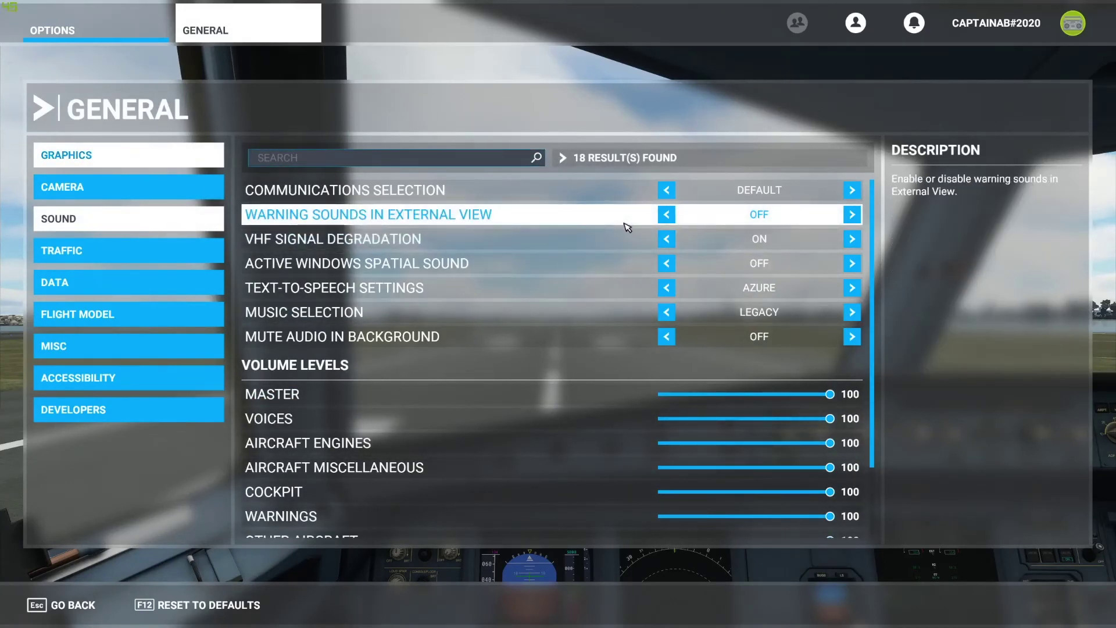
pyautogui.click(99, 599)
pyautogui.press('Escape')
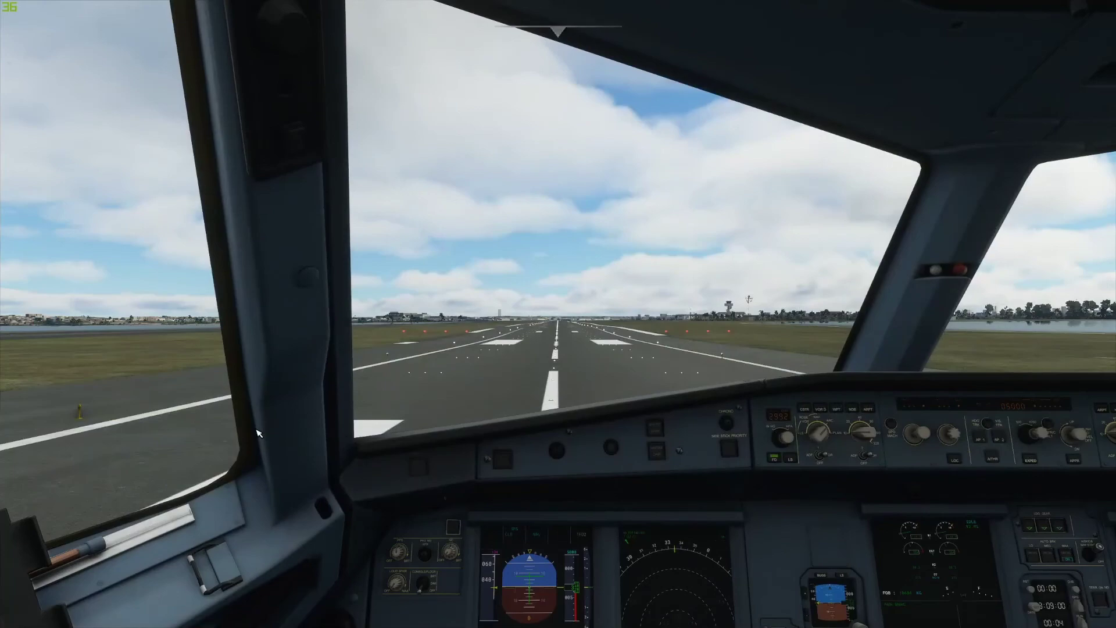
# Switch the cockpit view to the custom camera looking up at the overhead panel.
pyautogui.hotkey('alt', '2')
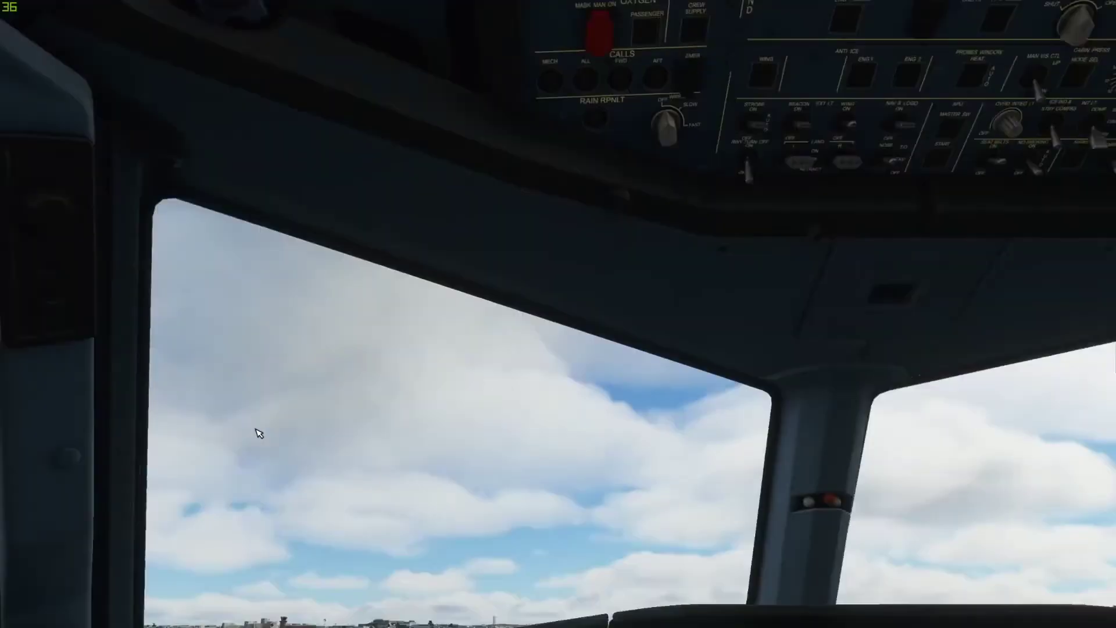